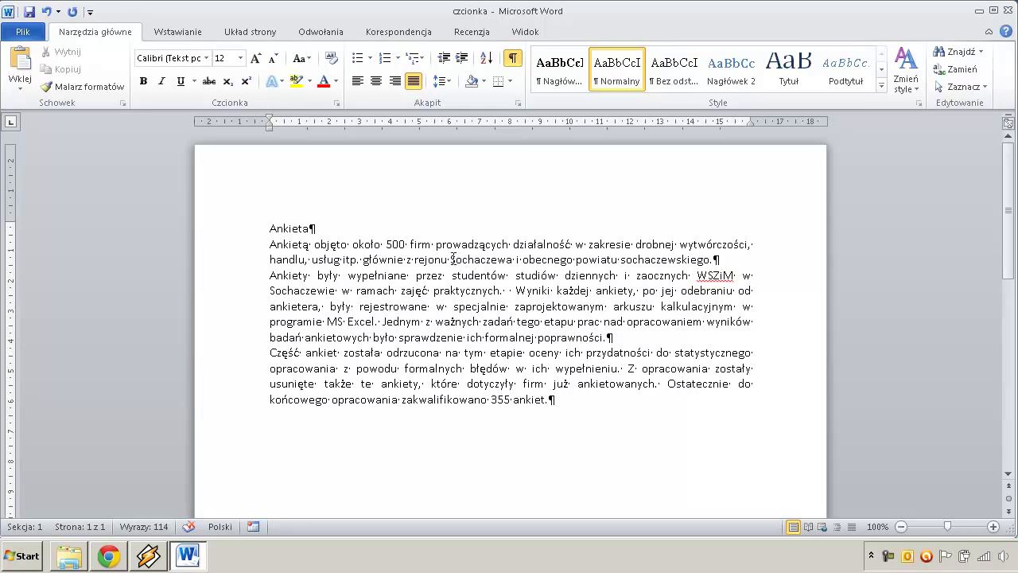
- Select the word 'Sochaczewa' in the first survey paragraph
{"action": "left_click_drag", "start_coordinate": [450, 259], "coordinate": [512, 259]}
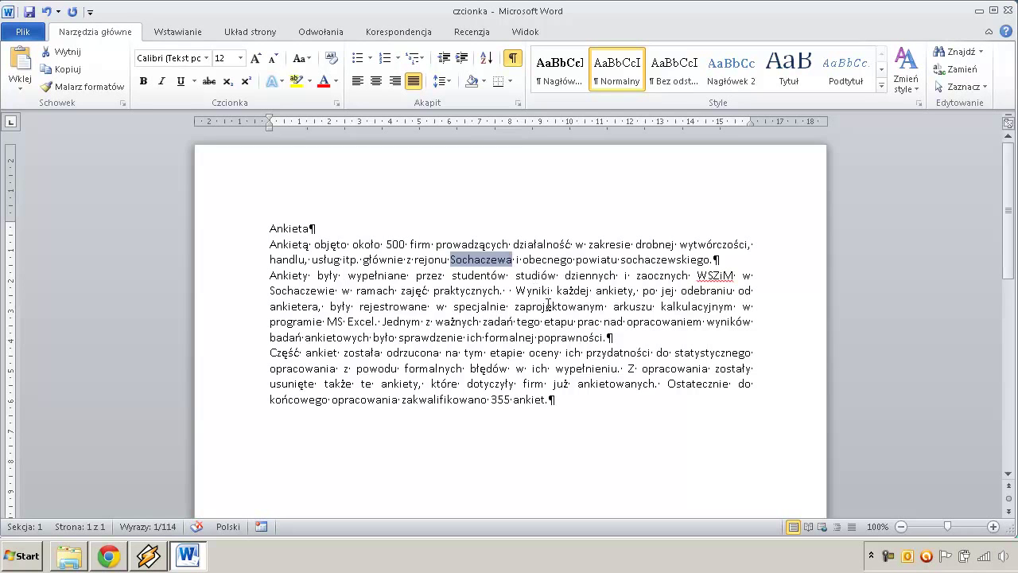
- Set 'Sochaczewa' in Arial Black, starting at size 24 and ending at 28 pt
{"action": "left_click", "coordinate": [206, 58]}
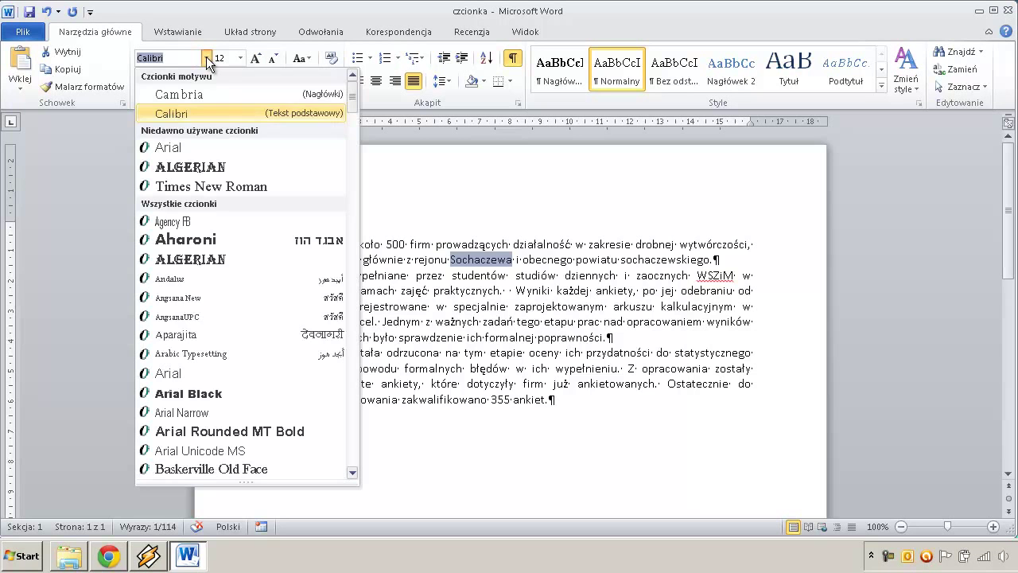
{"action": "scroll", "coordinate": [194, 353], "scroll_direction": "down", "scroll_amount": 1}
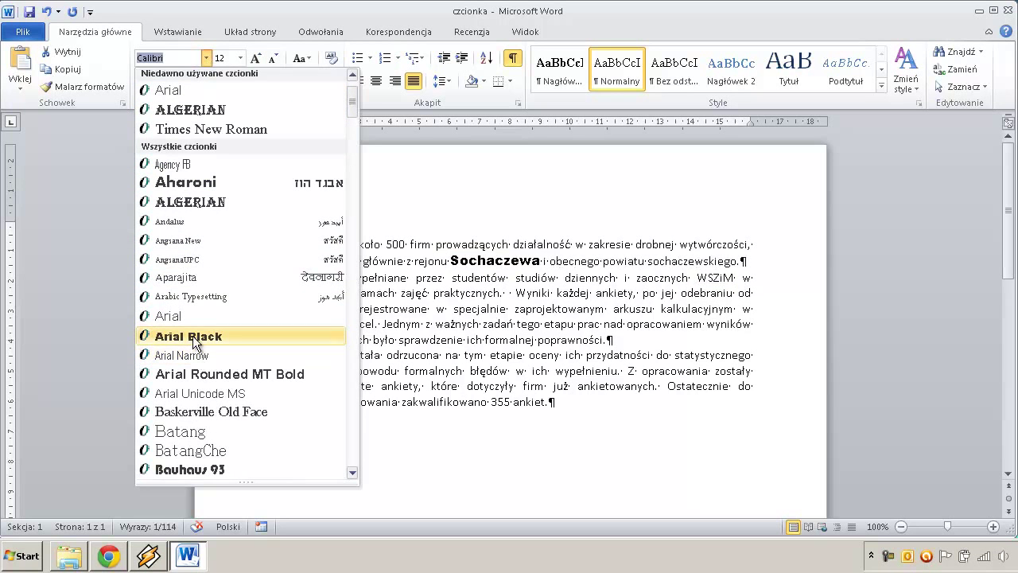
{"action": "left_click", "coordinate": [193, 336]}
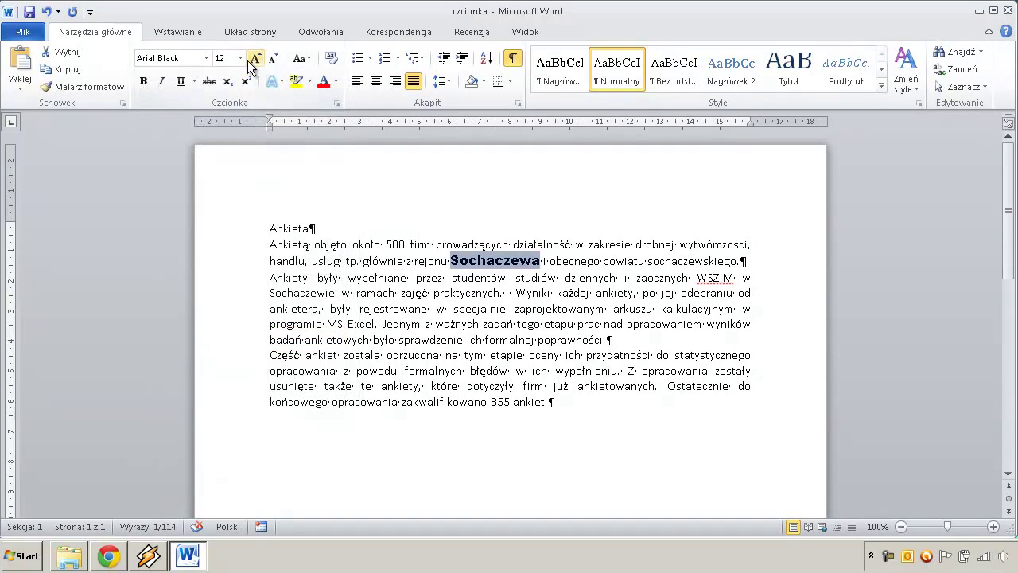
{"action": "left_click", "coordinate": [240, 58]}
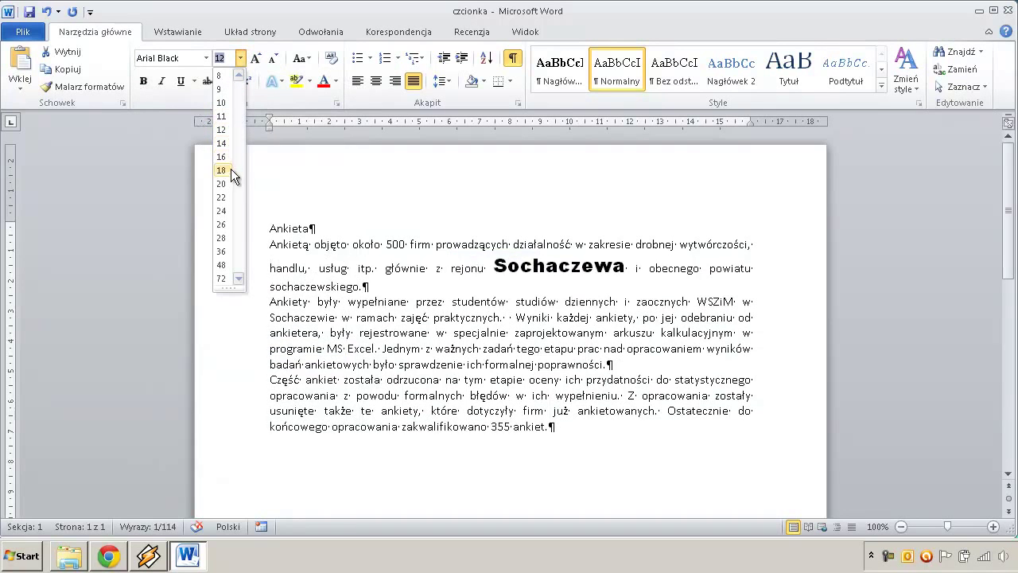
{"action": "left_click", "coordinate": [224, 210]}
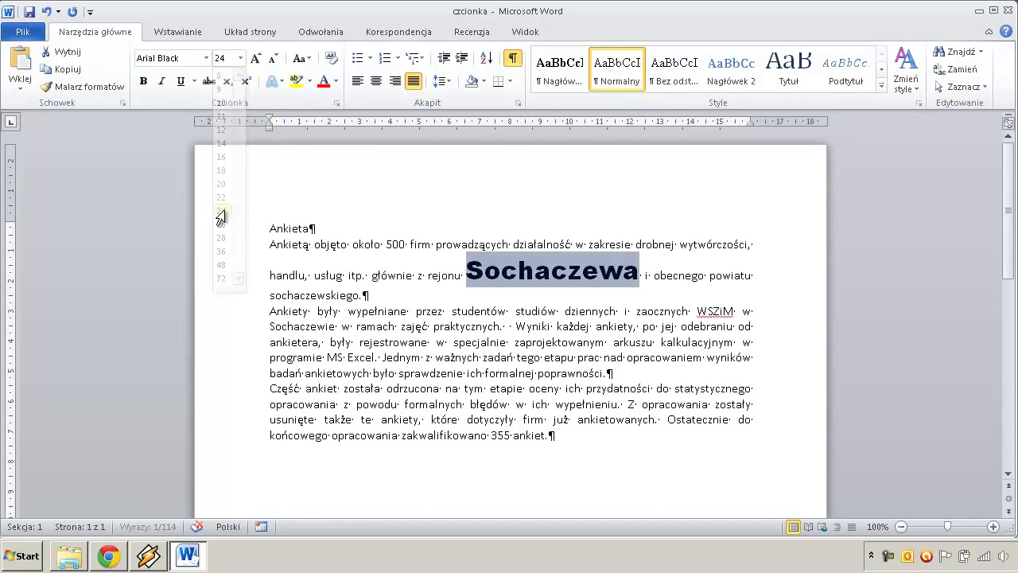
{"action": "left_click", "coordinate": [256, 58]}
{"action": "left_click", "coordinate": [257, 58]}
{"action": "left_click", "coordinate": [273, 58]}
{"action": "left_click", "coordinate": [273, 58]}
{"action": "left_click", "coordinate": [272, 58]}
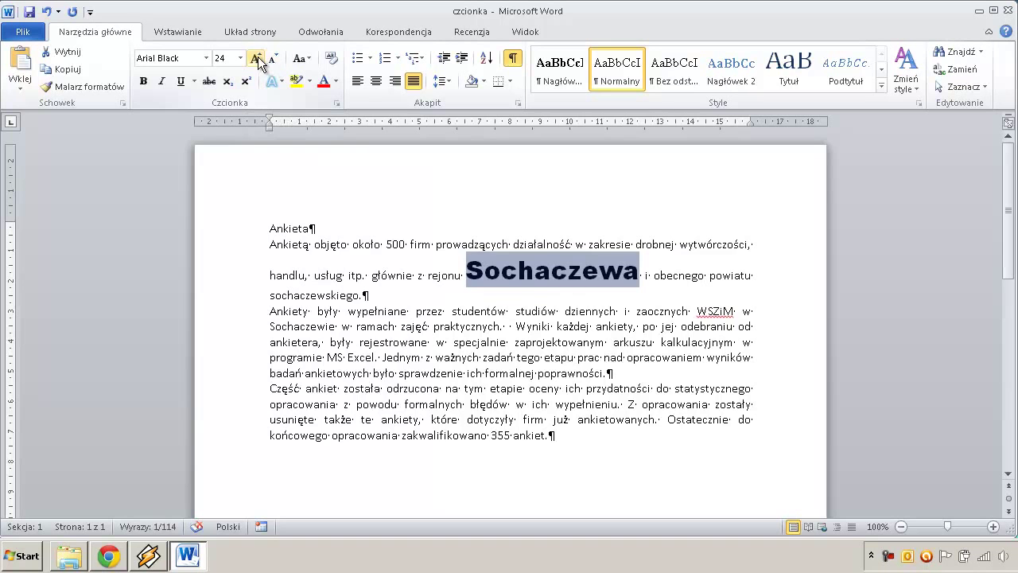
{"action": "left_click", "coordinate": [255, 59]}
{"action": "left_click", "coordinate": [256, 59]}
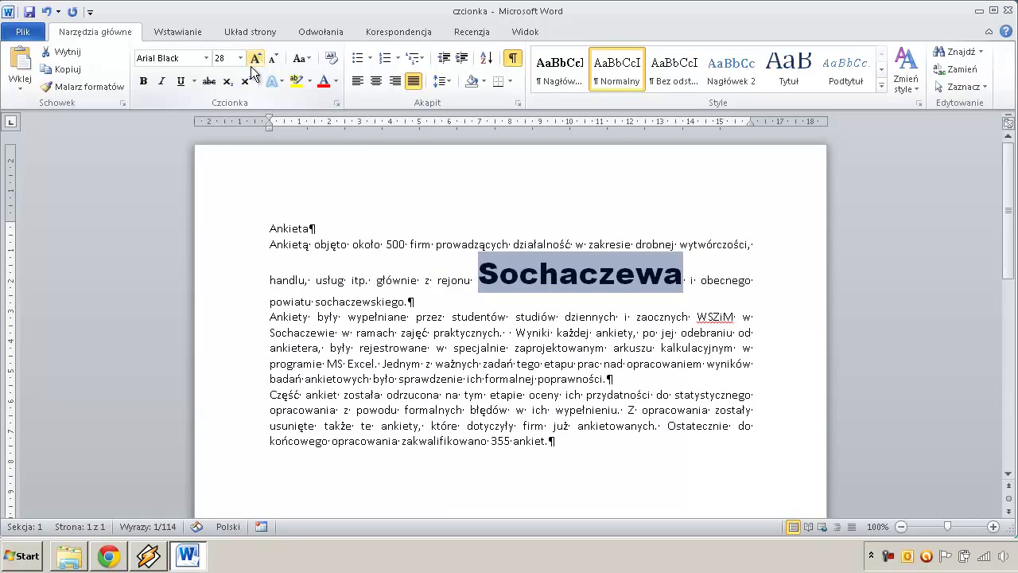
- Make 'Sochaczewa' bold, italic, underlined and struck through, leaving it on the normal baseline
{"action": "left_click", "coordinate": [145, 83]}
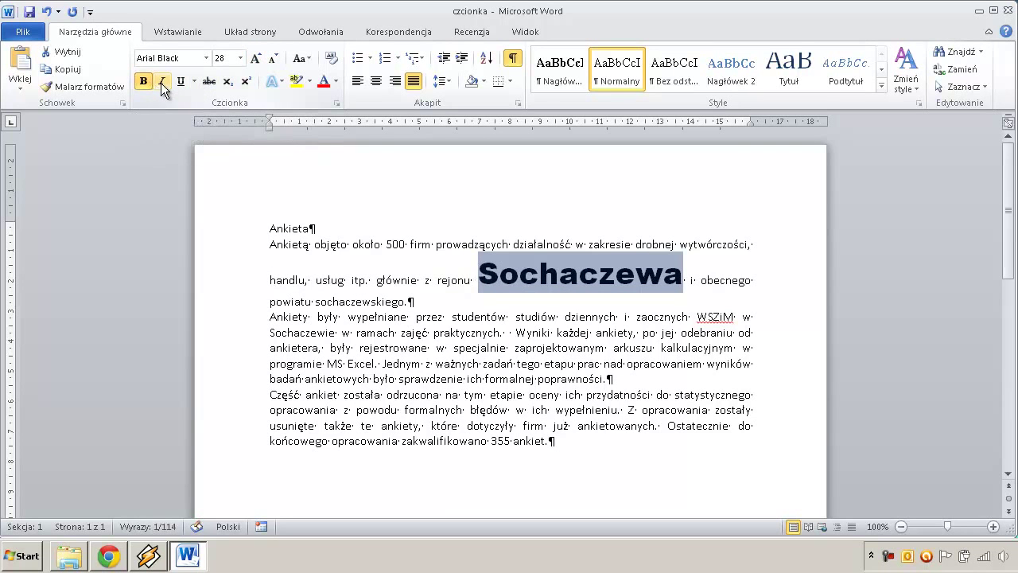
{"action": "left_click", "coordinate": [160, 83]}
{"action": "left_click", "coordinate": [181, 81]}
{"action": "left_click", "coordinate": [210, 82]}
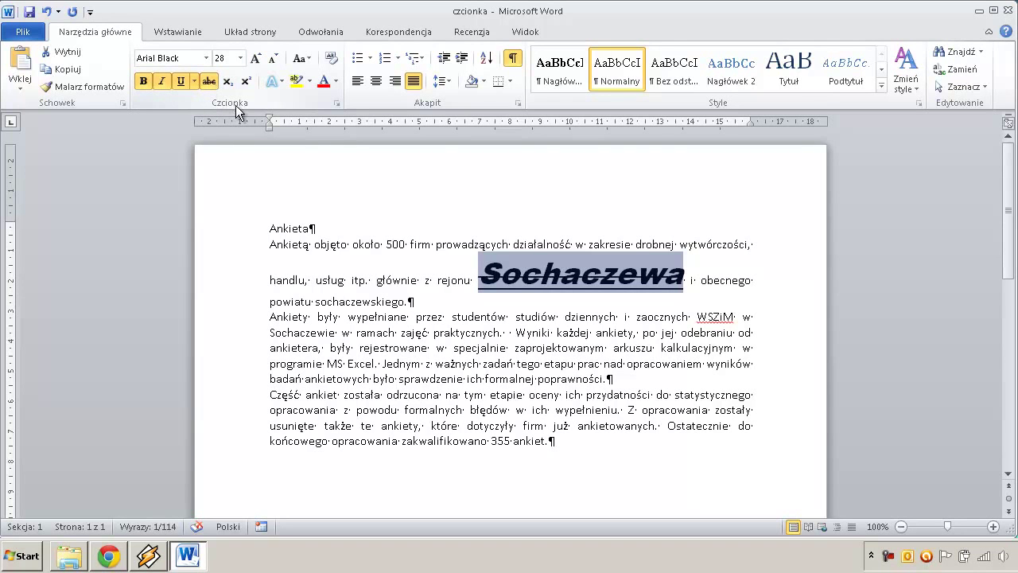
{"action": "left_click", "coordinate": [232, 83]}
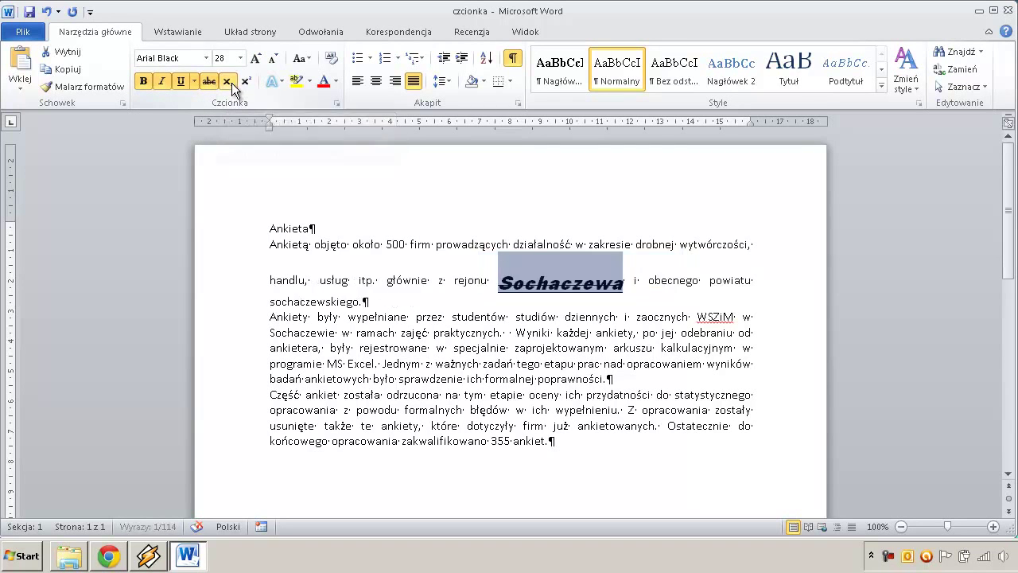
{"action": "left_click", "coordinate": [241, 84]}
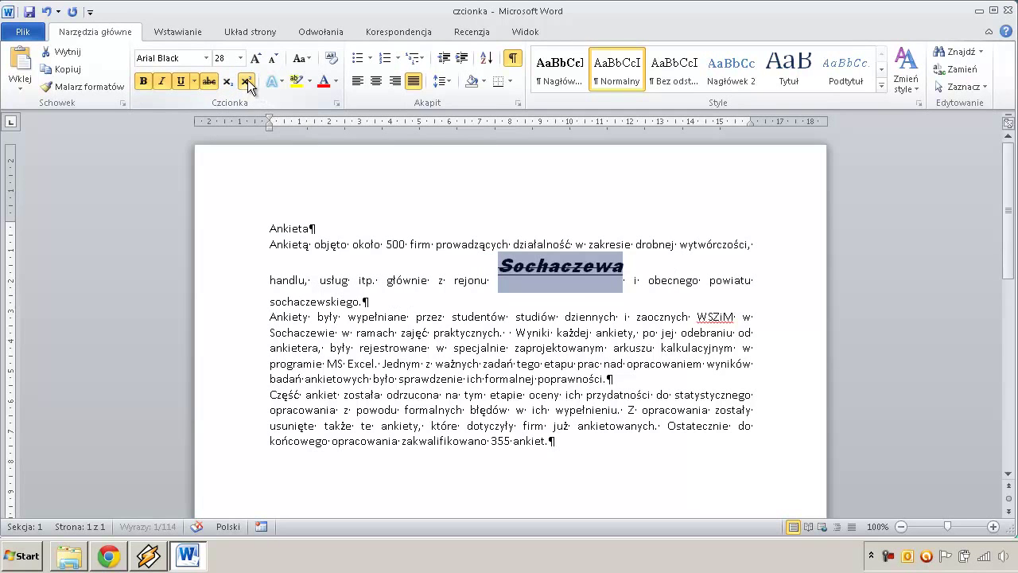
{"action": "left_click", "coordinate": [247, 80]}
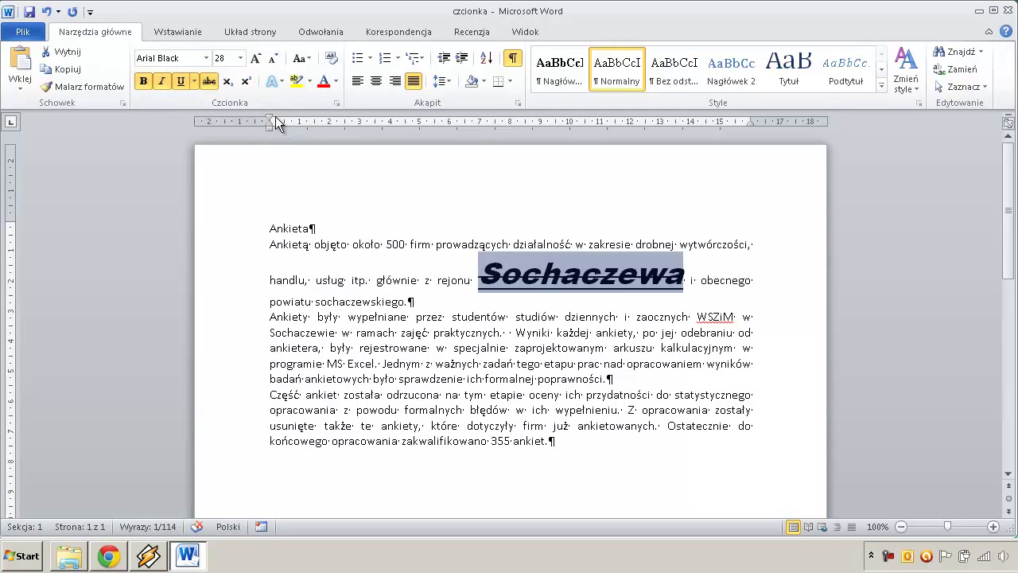
- Colour 'Sochaczewa' dark olive green with a yellow highlight
{"action": "left_click", "coordinate": [336, 80]}
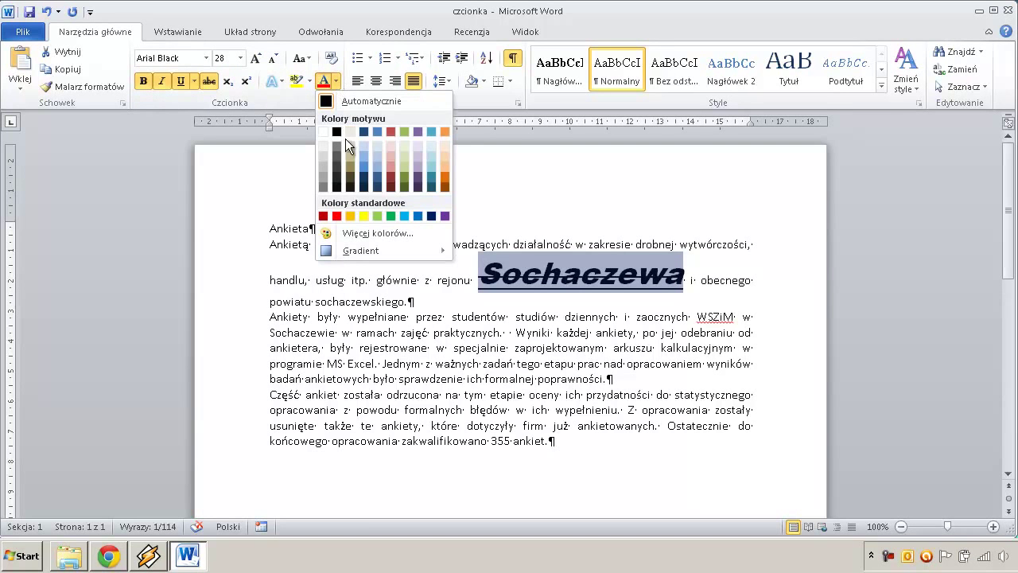
{"action": "left_click", "coordinate": [408, 178]}
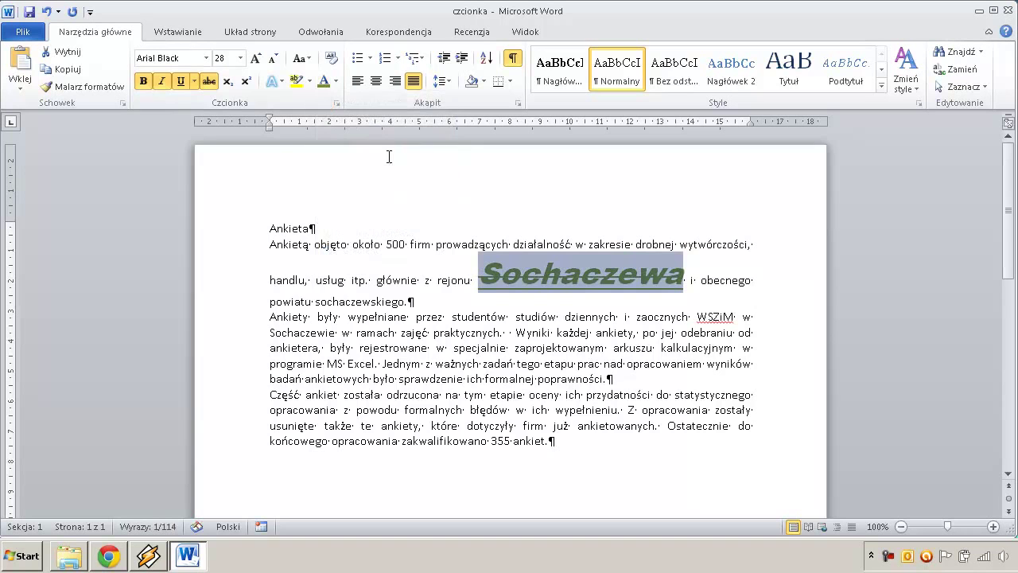
{"action": "left_click", "coordinate": [310, 81]}
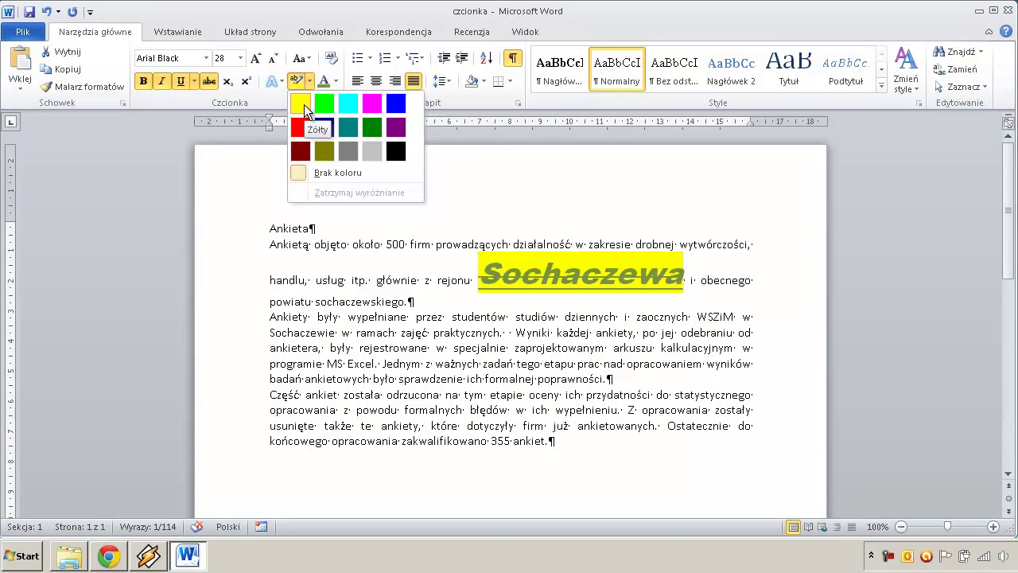
{"action": "left_click", "coordinate": [305, 104]}
{"action": "left_click", "coordinate": [467, 348]}
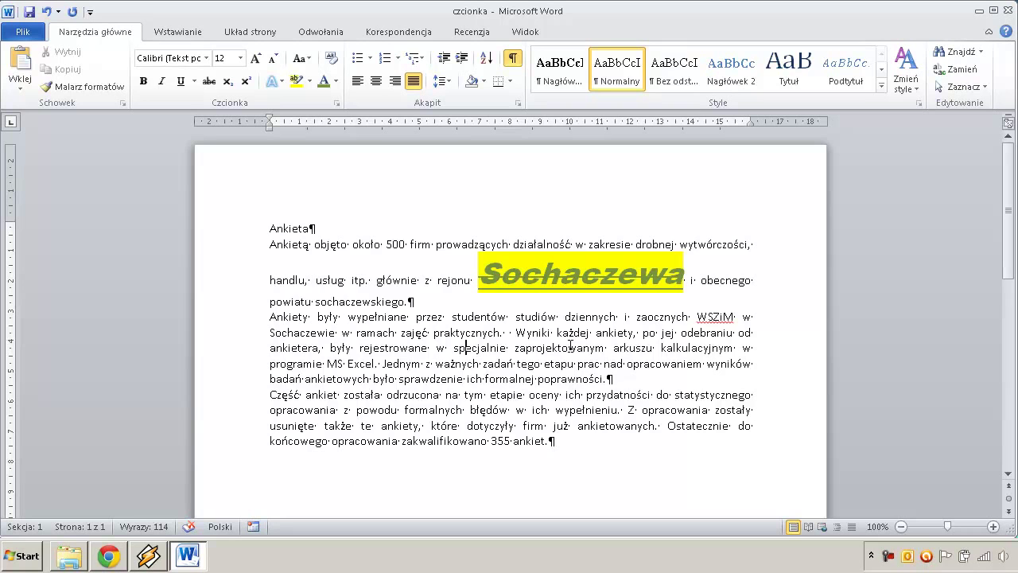
{"action": "double_click", "coordinate": [545, 280]}
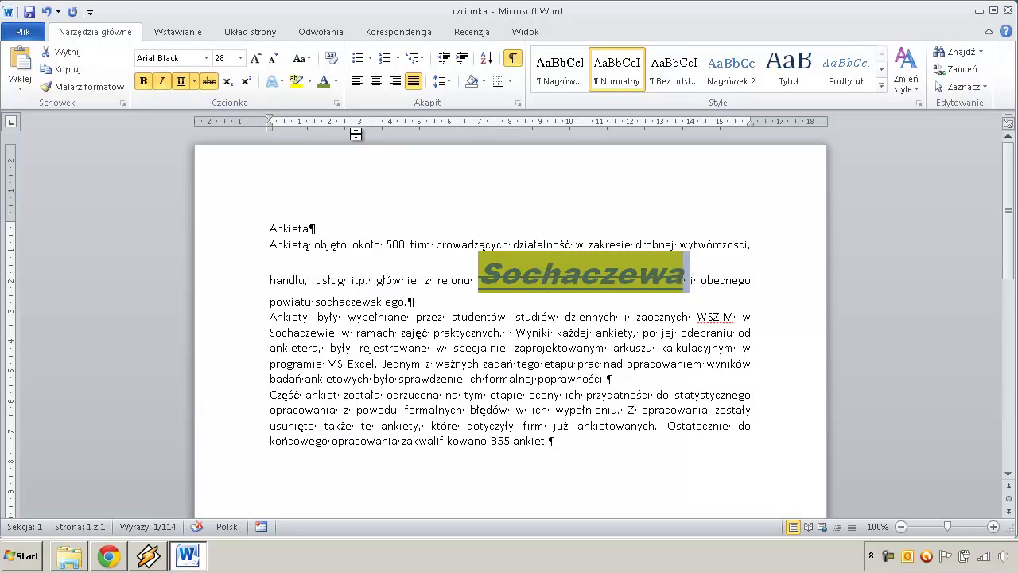
{"action": "left_click", "coordinate": [282, 79]}
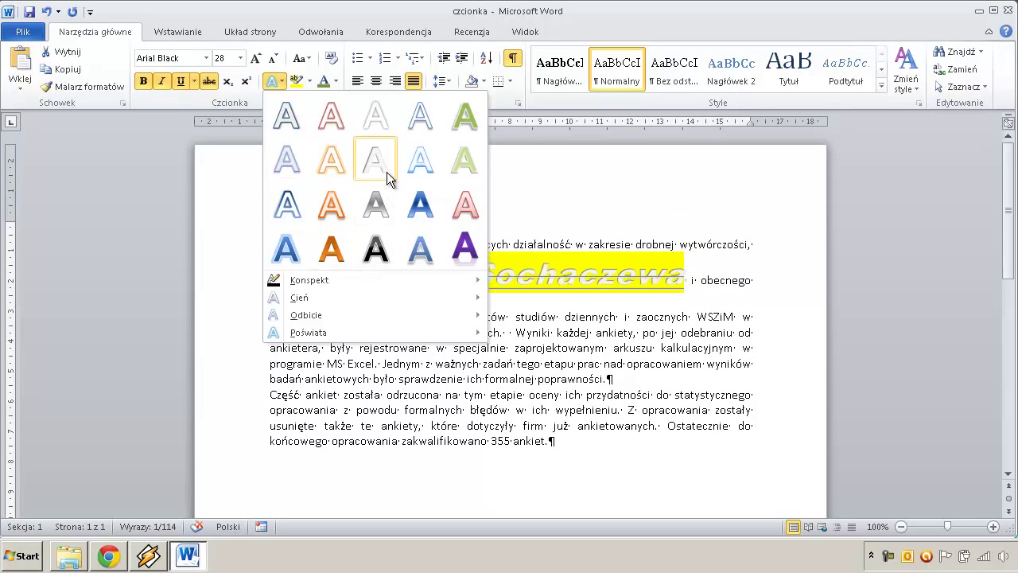
{"action": "left_click", "coordinate": [547, 173]}
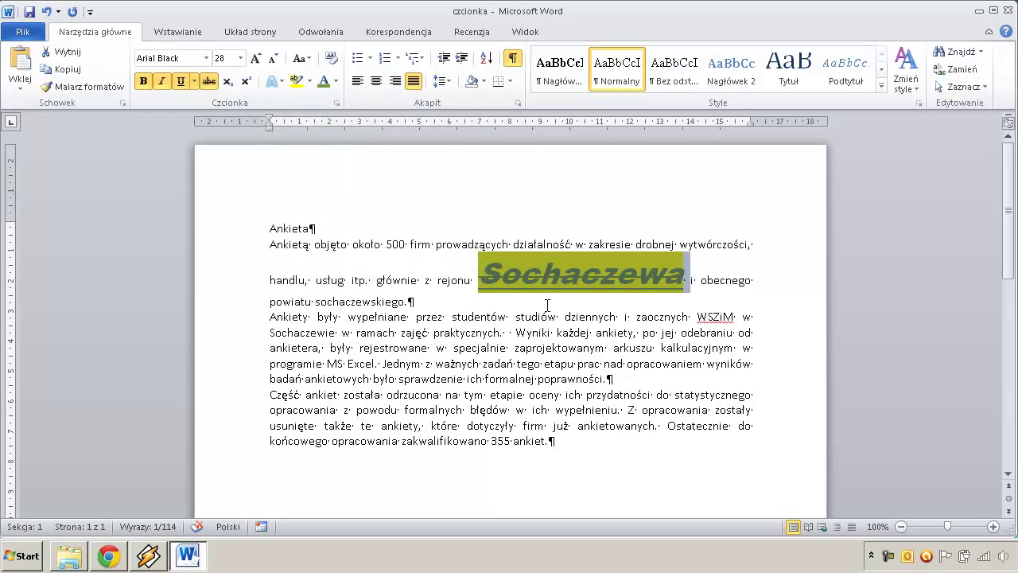
{"action": "left_click", "coordinate": [461, 319]}
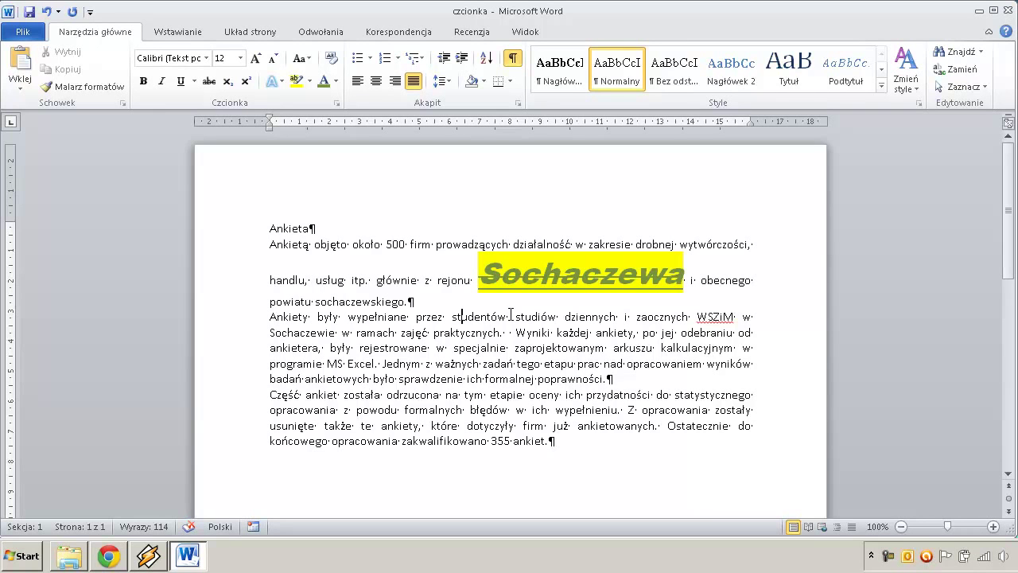
- Select 'studentów' in the second paragraph and open its Czcionka (Font) dialog
{"action": "double_click", "coordinate": [480, 315]}
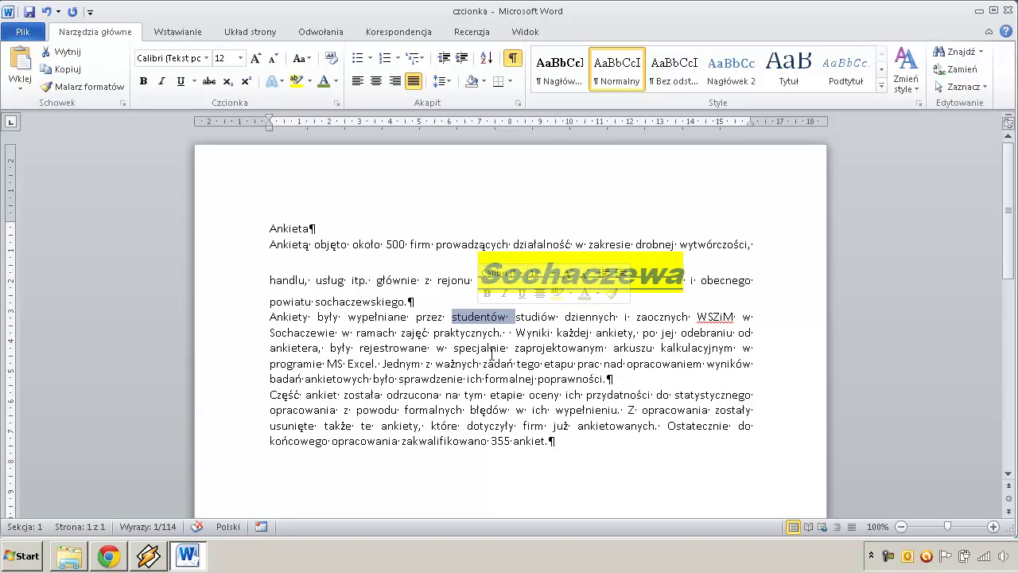
{"action": "right_click", "coordinate": [478, 322]}
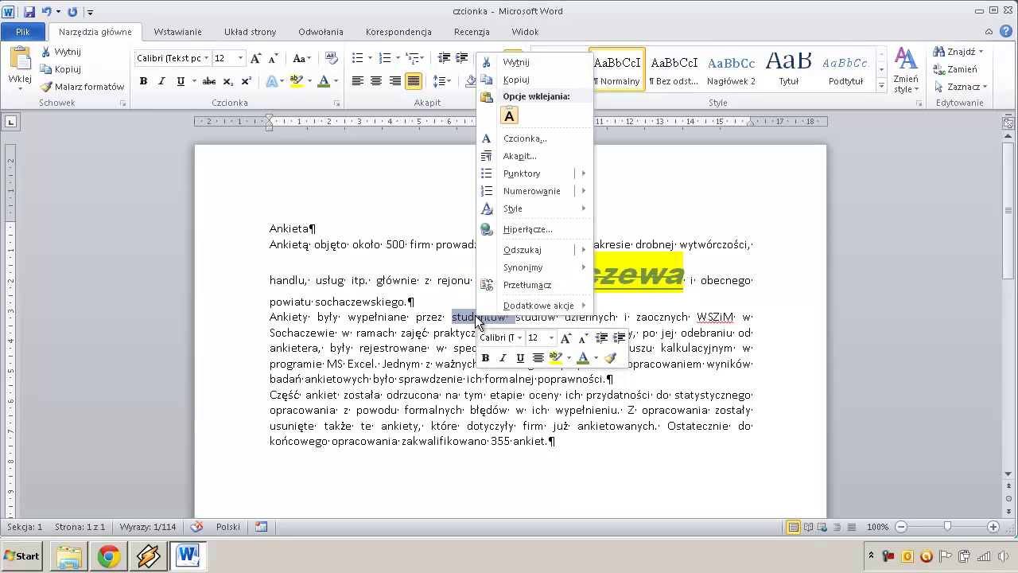
{"action": "left_click", "coordinate": [530, 140]}
- Give 'studentów' all capitals, a double strikethrough and a dark red dash-dot underline
{"action": "mouse_move", "coordinate": [557, 42]}
{"action": "left_mouse_down"}
{"action": "mouse_move", "coordinate": [558, 88]}
{"action": "mouse_move", "coordinate": [698, 93]}
{"action": "left_mouse_up"}
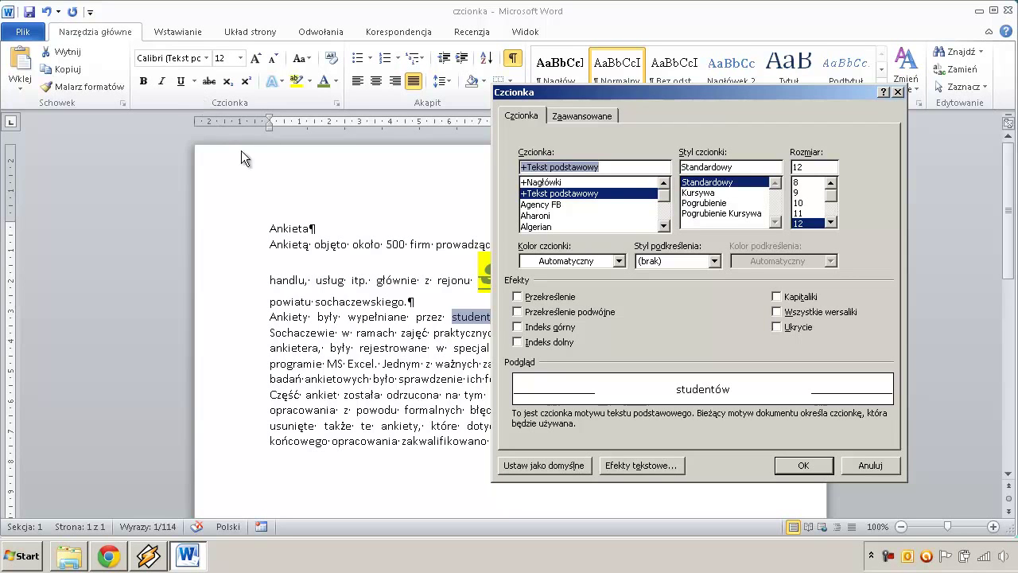
{"action": "left_click", "coordinate": [786, 298]}
{"action": "left_click", "coordinate": [793, 312]}
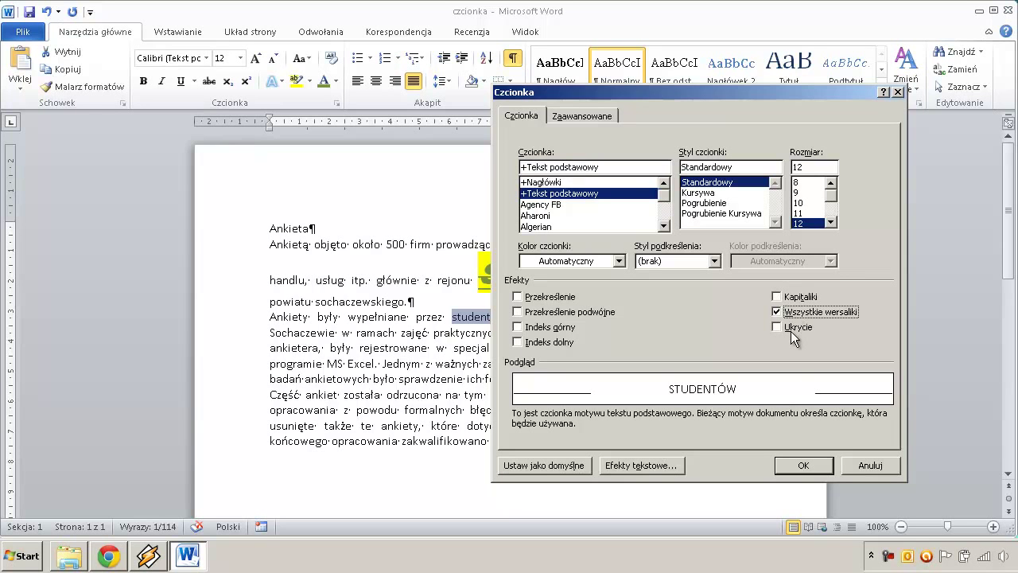
{"action": "left_click", "coordinate": [546, 313]}
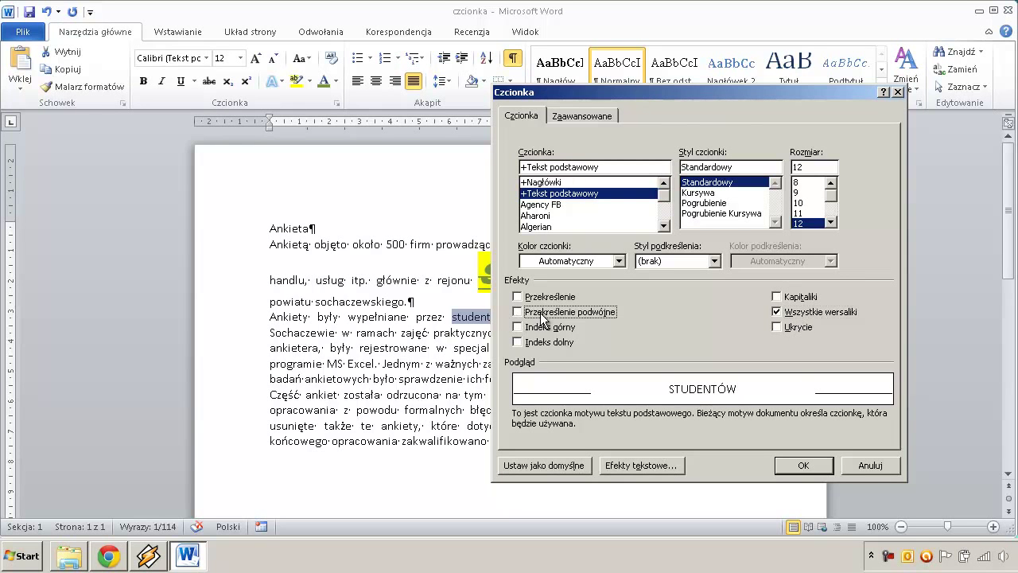
{"action": "left_click", "coordinate": [689, 262]}
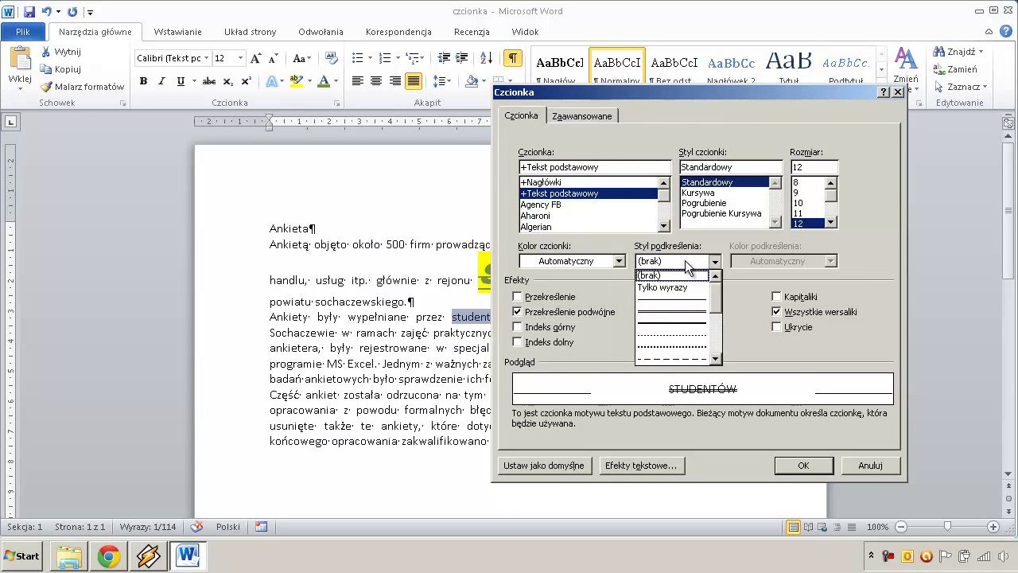
{"action": "scroll", "coordinate": [719, 303], "scroll_direction": "down", "scroll_amount": 3}
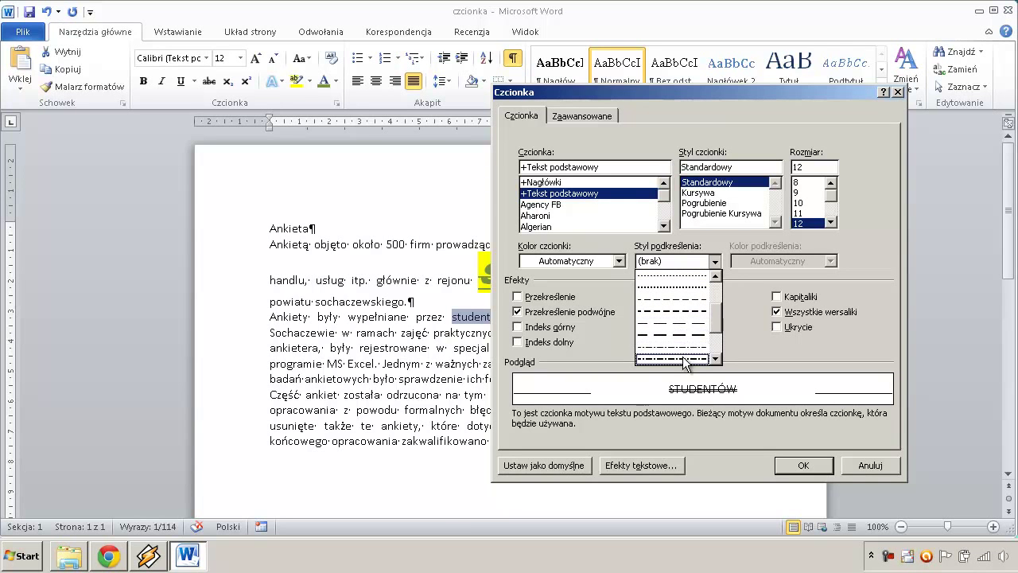
{"action": "left_click", "coordinate": [684, 349]}
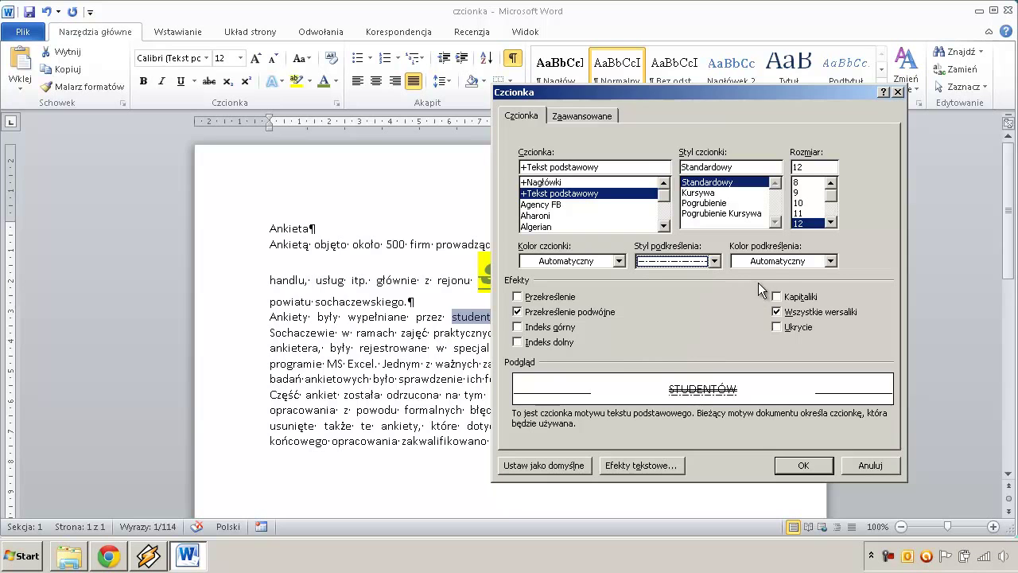
{"action": "left_click", "coordinate": [798, 267]}
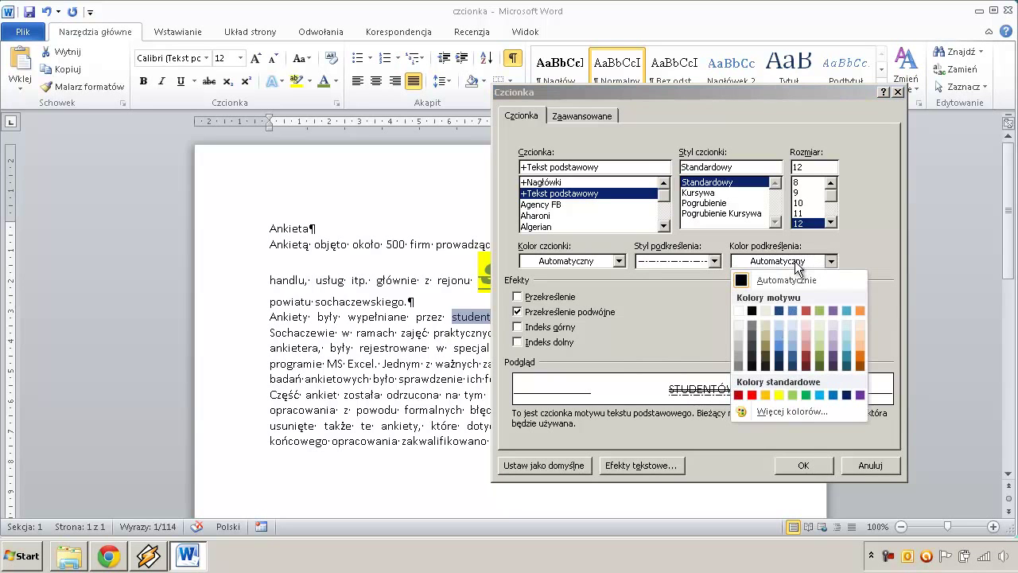
{"action": "left_click", "coordinate": [807, 356]}
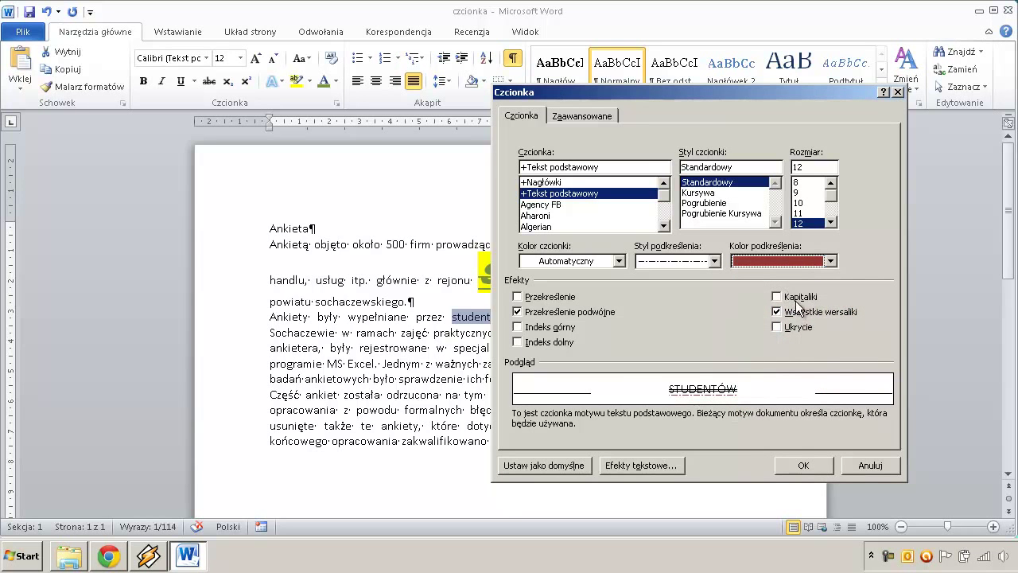
{"action": "left_click", "coordinate": [804, 464]}
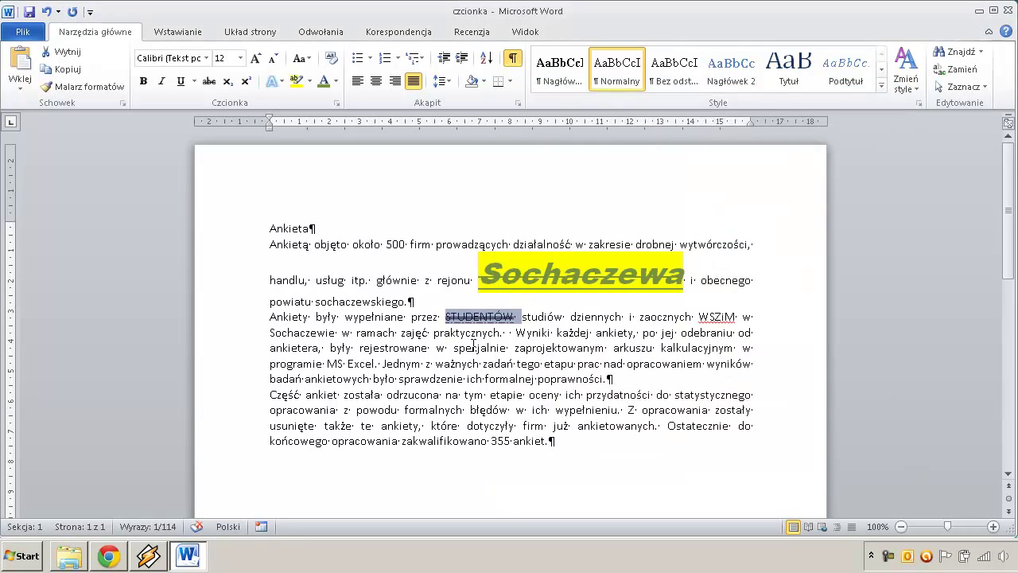
- Select 'praktycznych' and open the advanced character settings of its Font dialog
{"action": "left_click", "coordinate": [474, 338]}
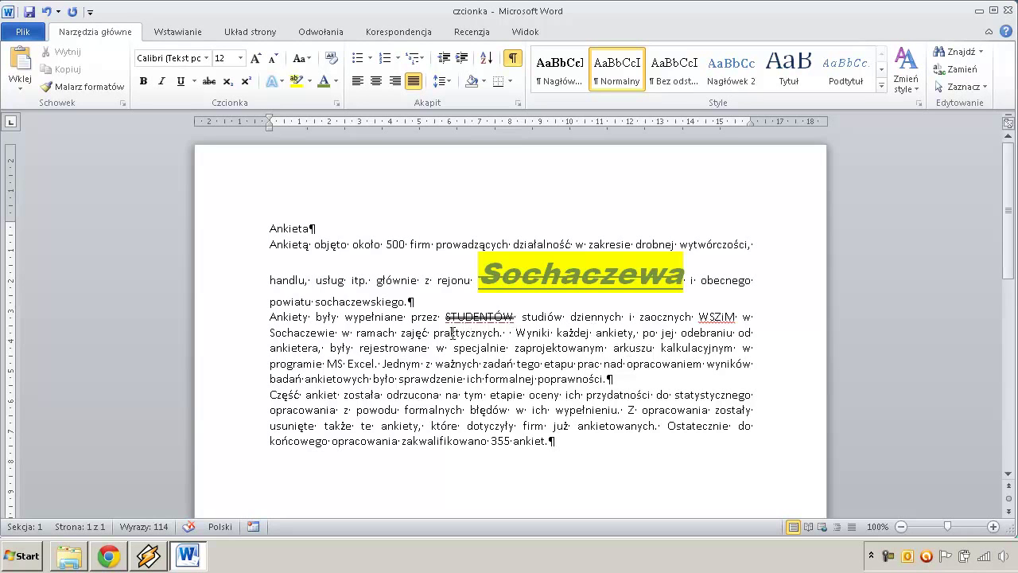
{"action": "double_click", "coordinate": [458, 334]}
{"action": "right_click", "coordinate": [460, 340]}
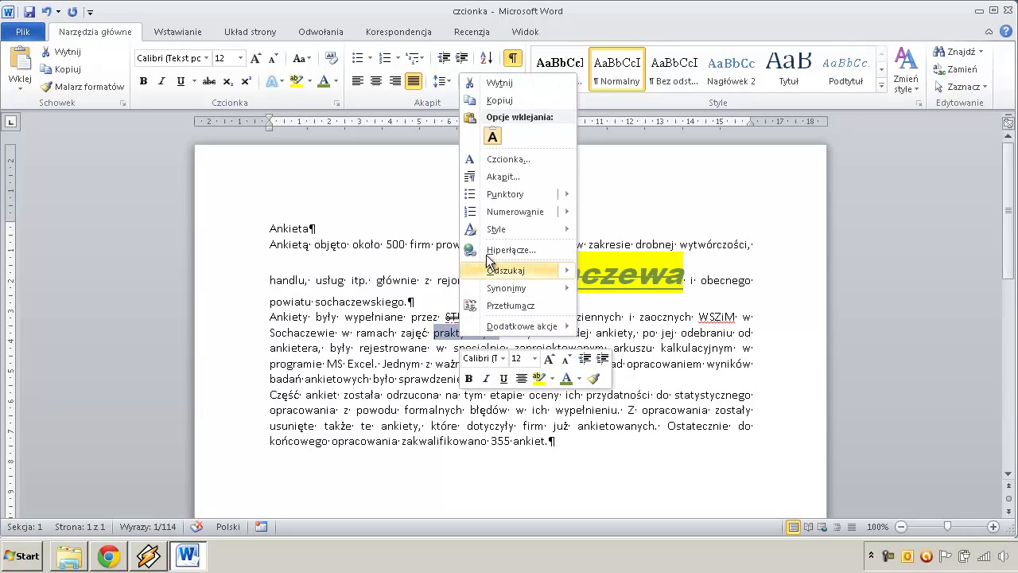
{"action": "left_click", "coordinate": [506, 158]}
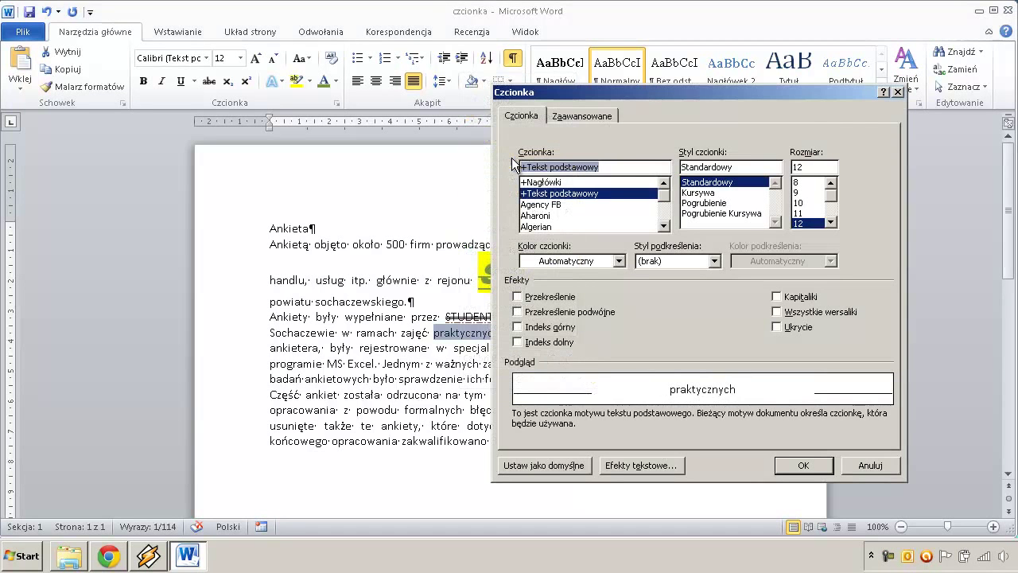
{"action": "left_click_drag", "start_coordinate": [632, 94], "coordinate": [594, 102]}
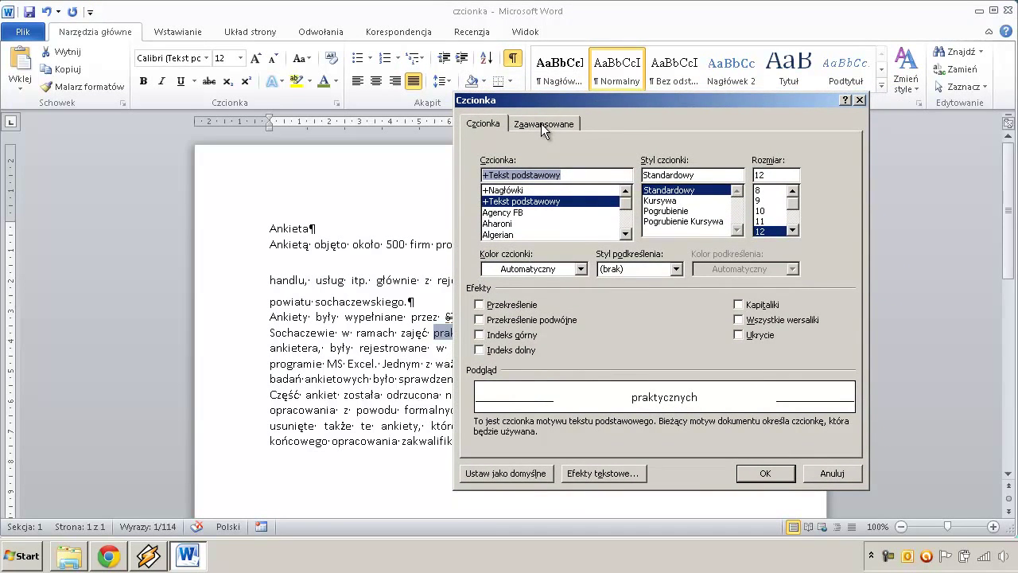
{"action": "left_click", "coordinate": [541, 123]}
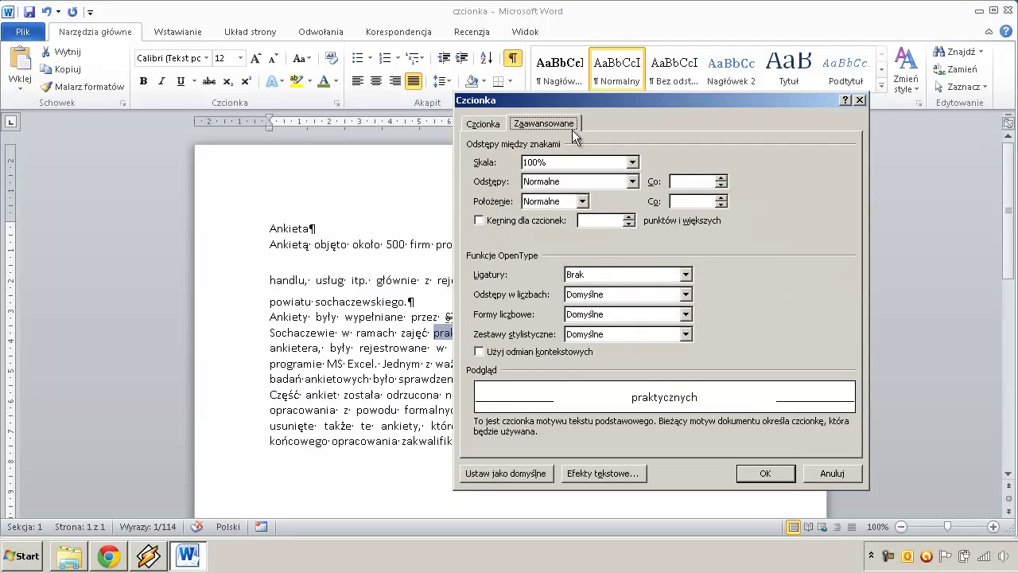
- Set expanded character spacing of 6 pt on 'praktycznych' and apply it
{"action": "left_click_drag", "start_coordinate": [595, 103], "coordinate": [755, 100]}
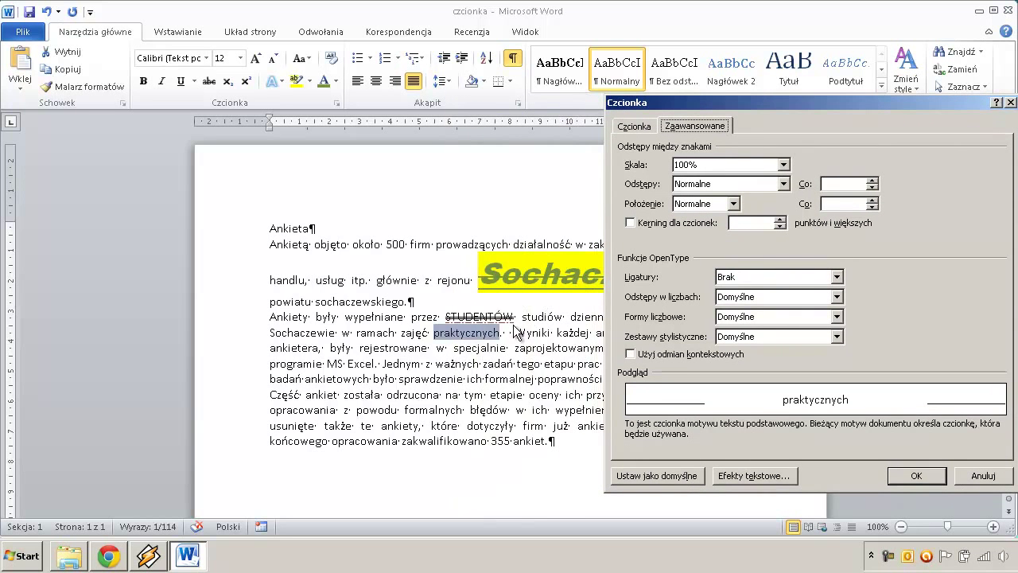
{"action": "left_click", "coordinate": [783, 183]}
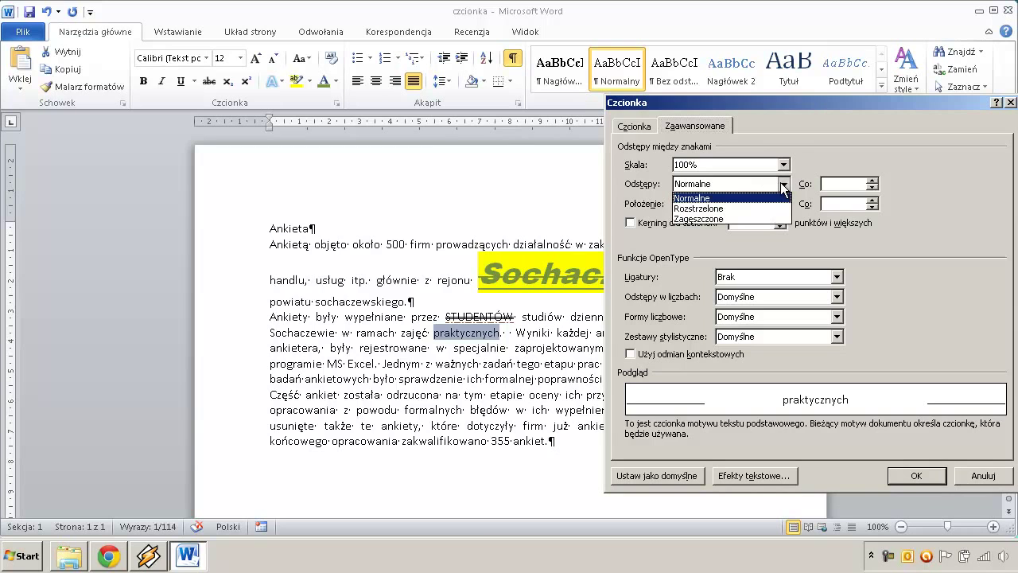
{"action": "left_click", "coordinate": [719, 209]}
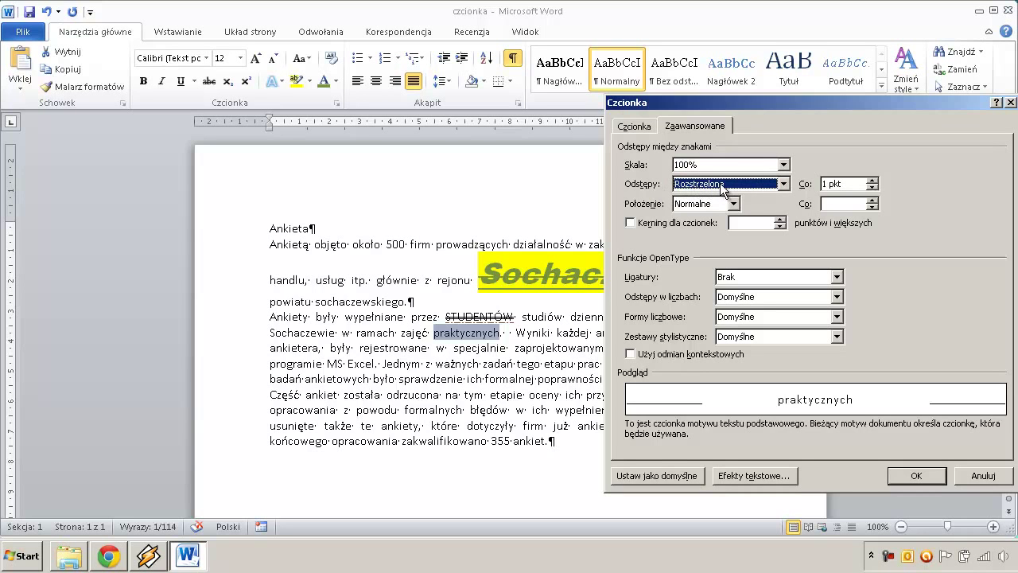
{"action": "left_click", "coordinate": [873, 180]}
{"action": "left_click", "coordinate": [872, 180]}
{"action": "left_click", "coordinate": [873, 180]}
{"action": "left_click", "coordinate": [872, 179]}
{"action": "left_click", "coordinate": [872, 180]}
{"action": "left_click", "coordinate": [872, 180]}
{"action": "left_click", "coordinate": [872, 180]}
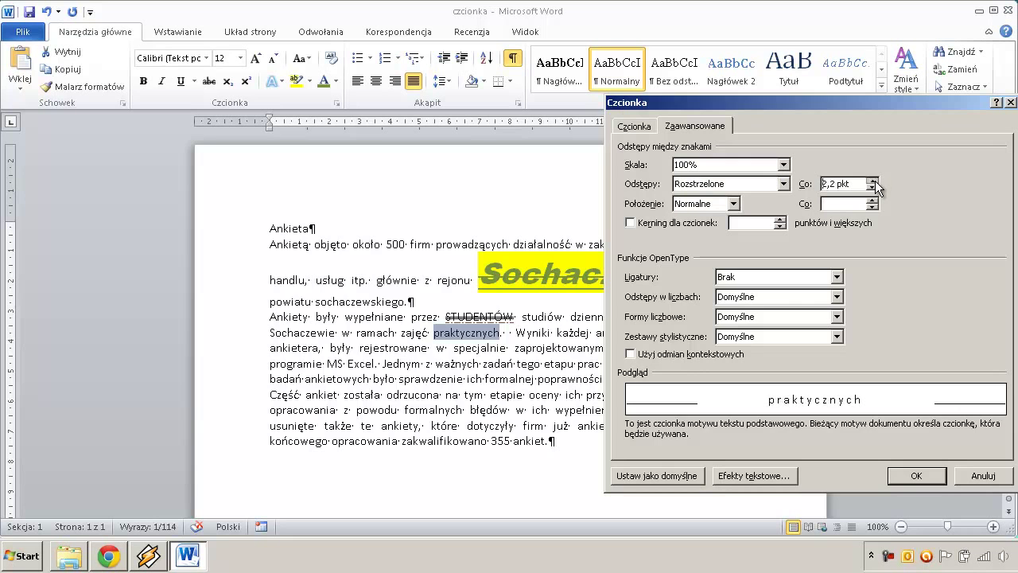
{"action": "left_click", "coordinate": [872, 180]}
{"action": "left_click", "coordinate": [873, 180]}
{"action": "left_click", "coordinate": [872, 180]}
{"action": "left_click", "coordinate": [873, 180]}
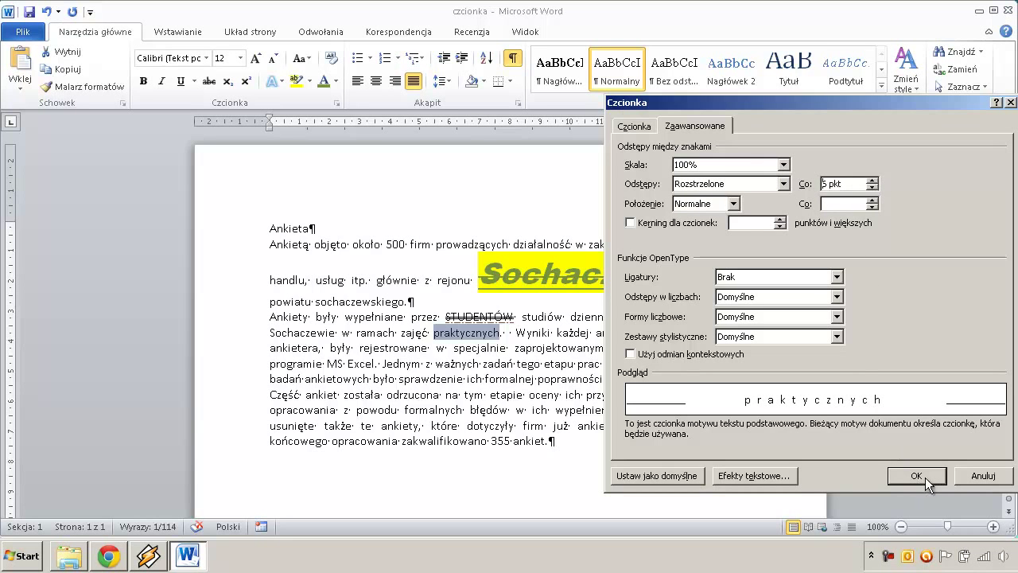
{"action": "left_click", "coordinate": [924, 477]}
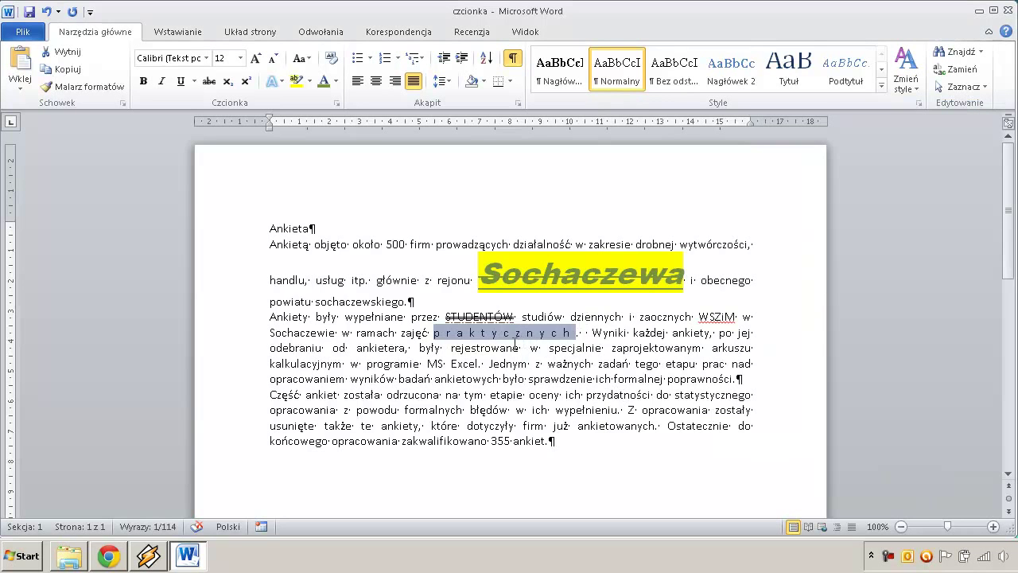
- Reselect the spaced-out word 'praktycznych' and open its Font dialog
{"action": "left_click", "coordinate": [499, 334]}
{"action": "left_click_drag", "start_coordinate": [435, 332], "coordinate": [575, 334]}
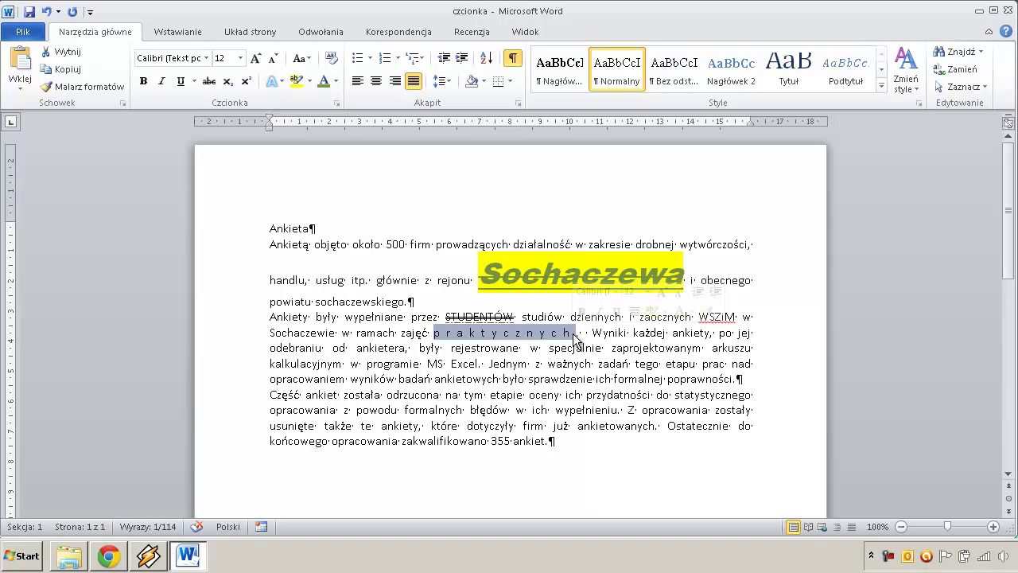
{"action": "right_click", "coordinate": [493, 338]}
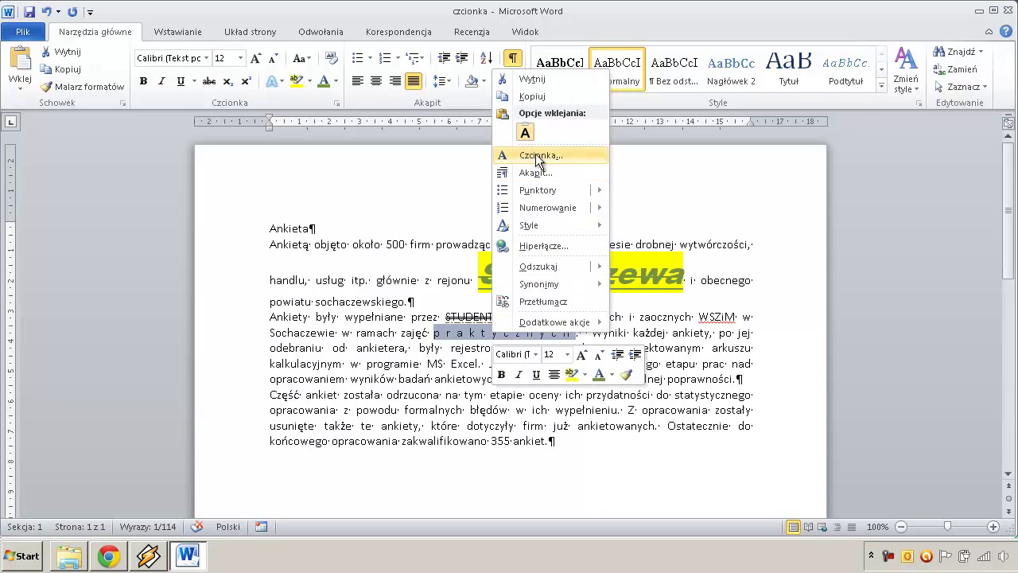
{"action": "left_click", "coordinate": [537, 157]}
- Reset spacing to Normal and set position Raised by 5 pt, then apply
{"action": "left_click", "coordinate": [734, 185]}
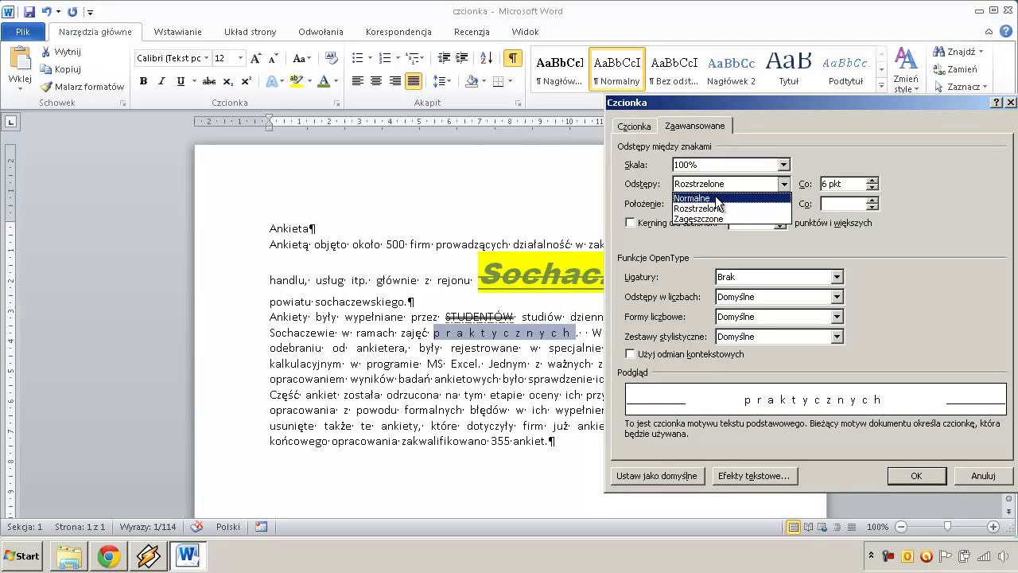
{"action": "left_click", "coordinate": [715, 197]}
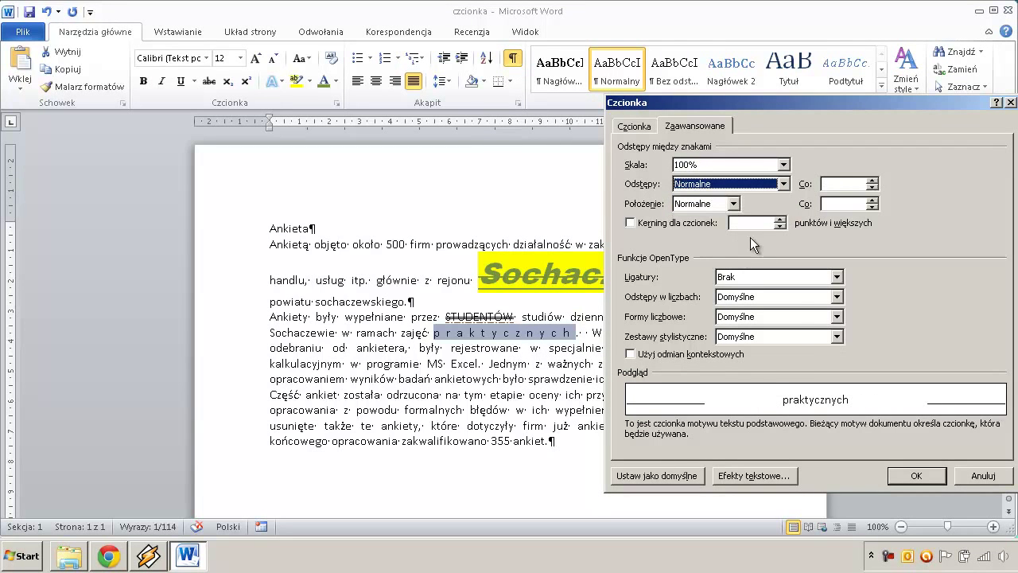
{"action": "left_click", "coordinate": [734, 204]}
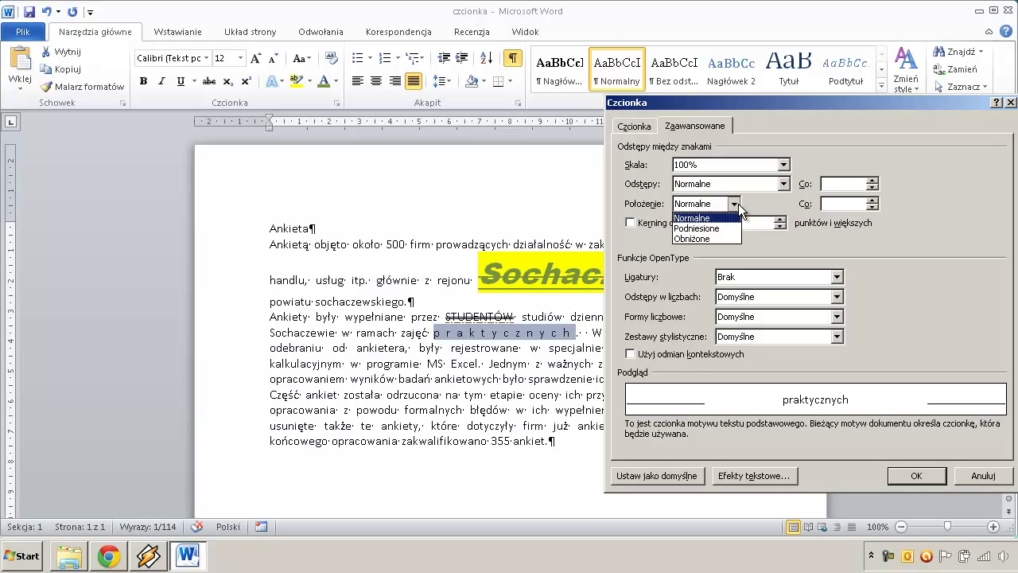
{"action": "left_click", "coordinate": [698, 229]}
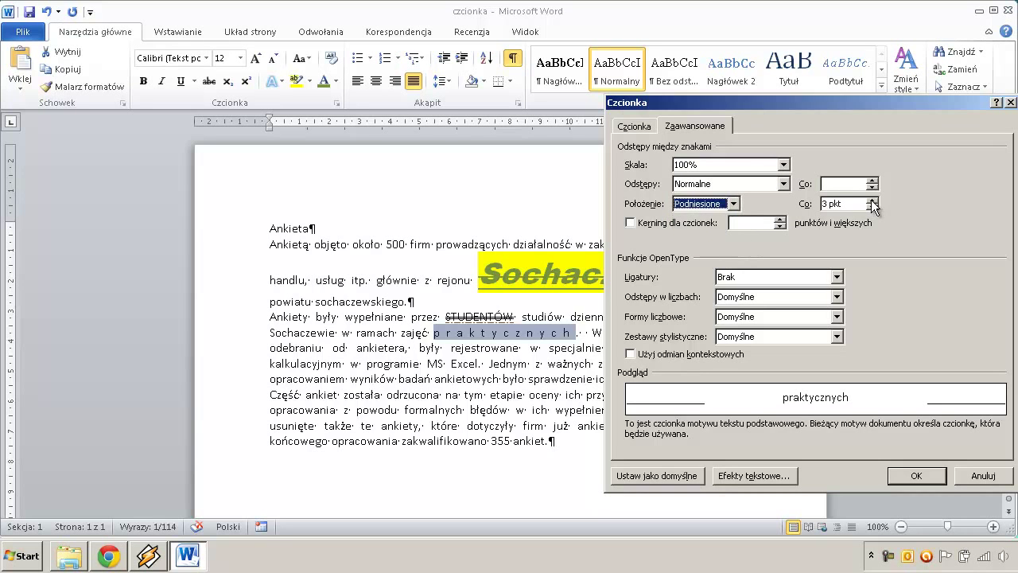
{"action": "left_click", "coordinate": [871, 200]}
{"action": "left_click", "coordinate": [872, 199]}
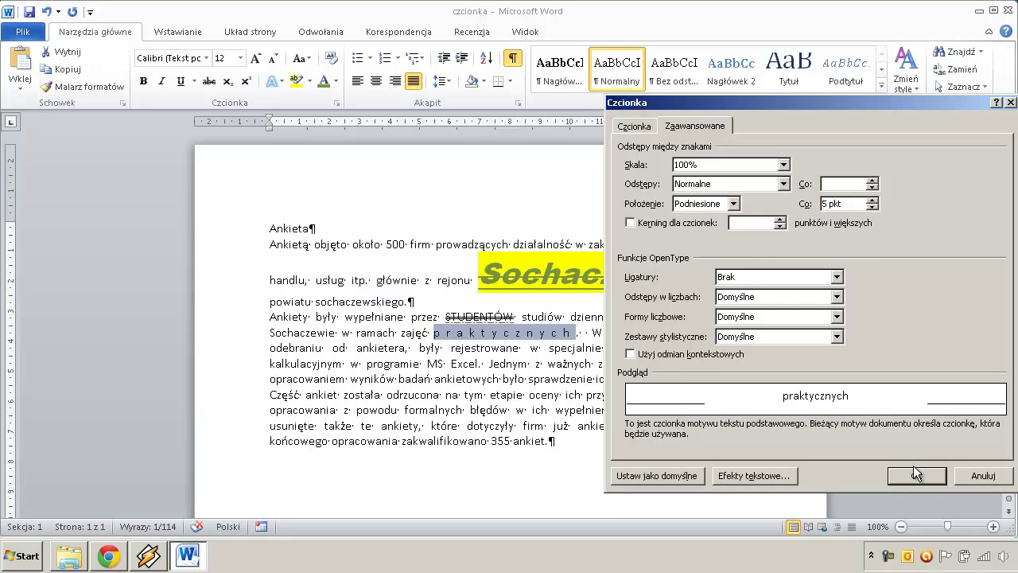
{"action": "left_click", "coordinate": [914, 474]}
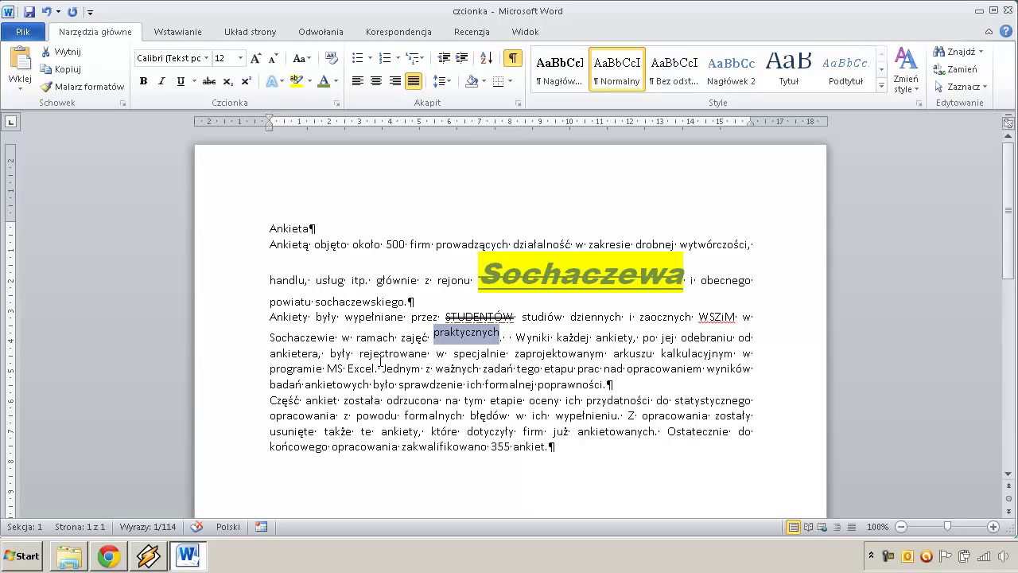
{"action": "left_click", "coordinate": [475, 370]}
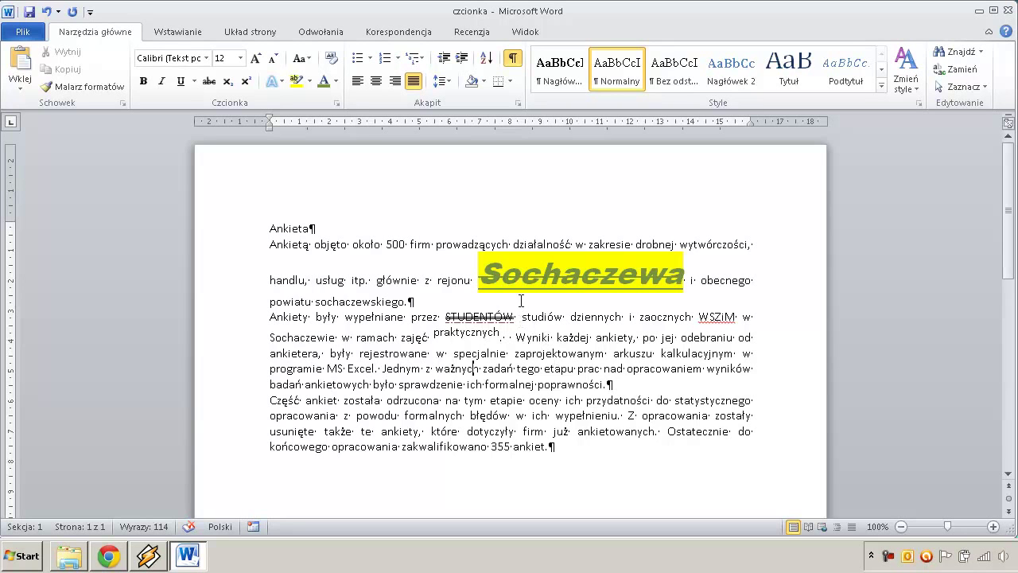
{"action": "left_click", "coordinate": [562, 270]}
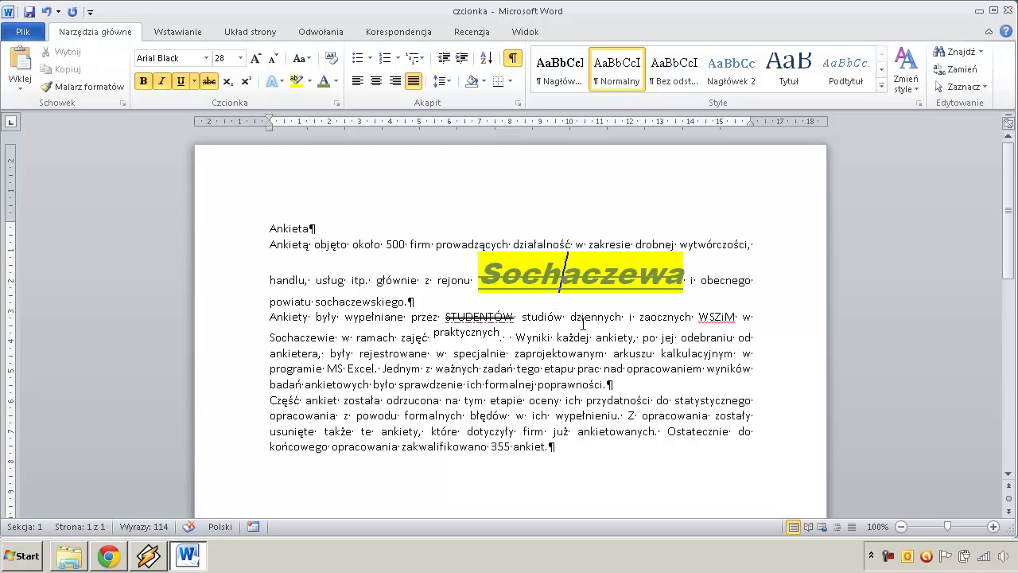
{"action": "left_click", "coordinate": [604, 272]}
- Format-paint Sochaczewa's styling onto 'ważnych zadań tego' and the letters 'nkiety' of Ankiety
{"action": "left_click", "coordinate": [64, 89]}
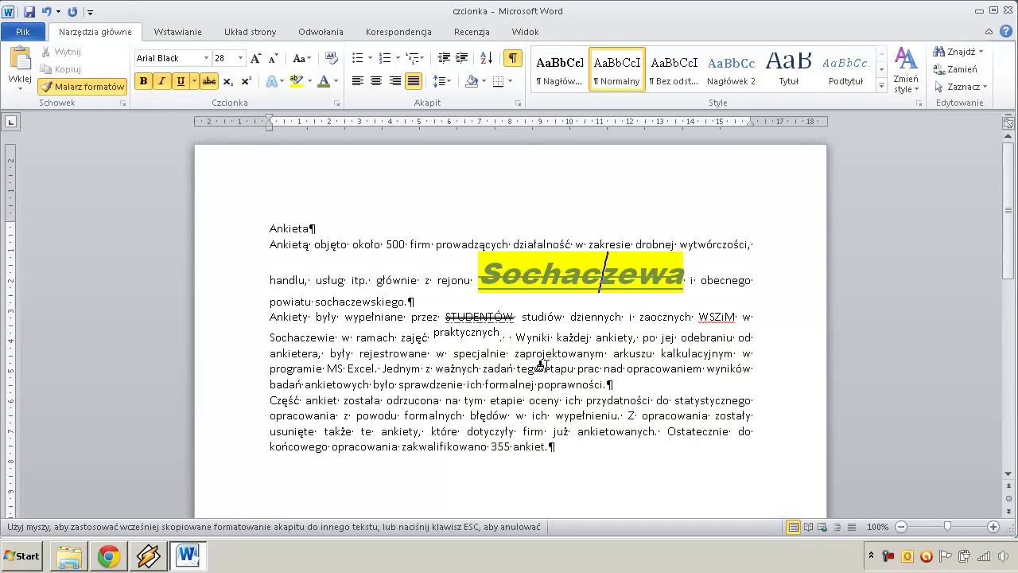
{"action": "left_click_drag", "start_coordinate": [435, 370], "coordinate": [526, 370]}
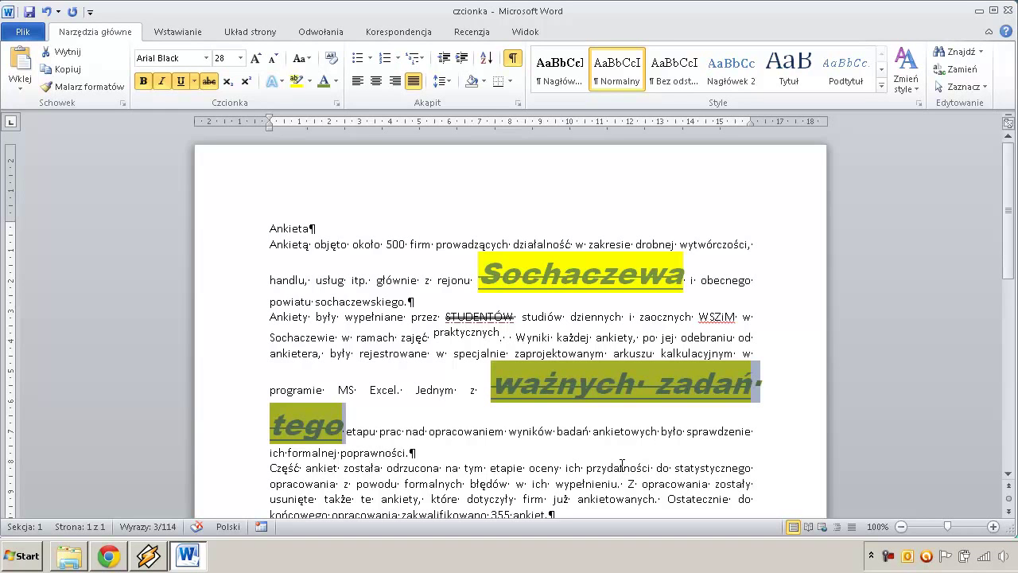
{"action": "left_click", "coordinate": [592, 288]}
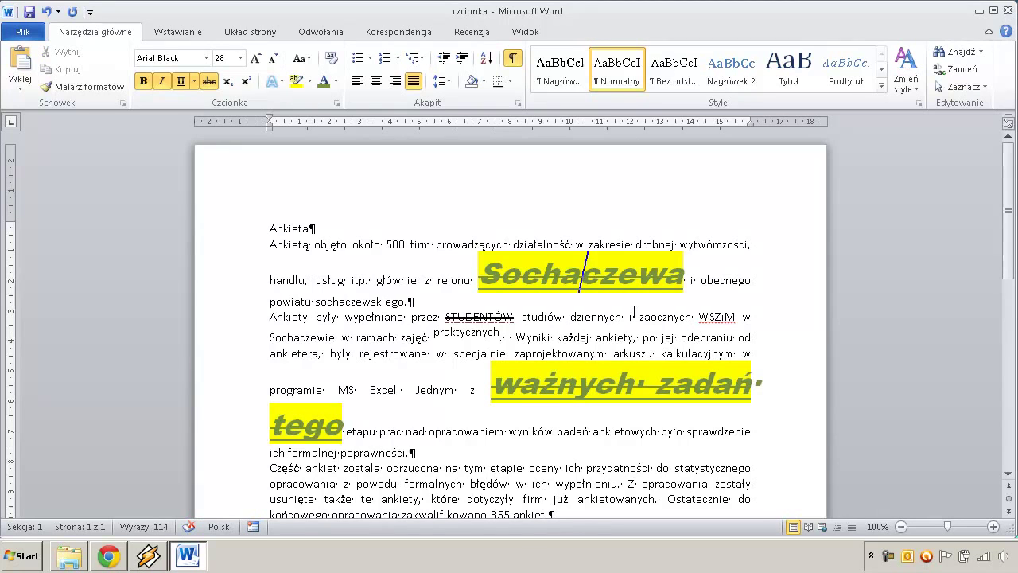
{"action": "left_click", "coordinate": [87, 87]}
{"action": "left_click_drag", "start_coordinate": [269, 317], "coordinate": [309, 318]}
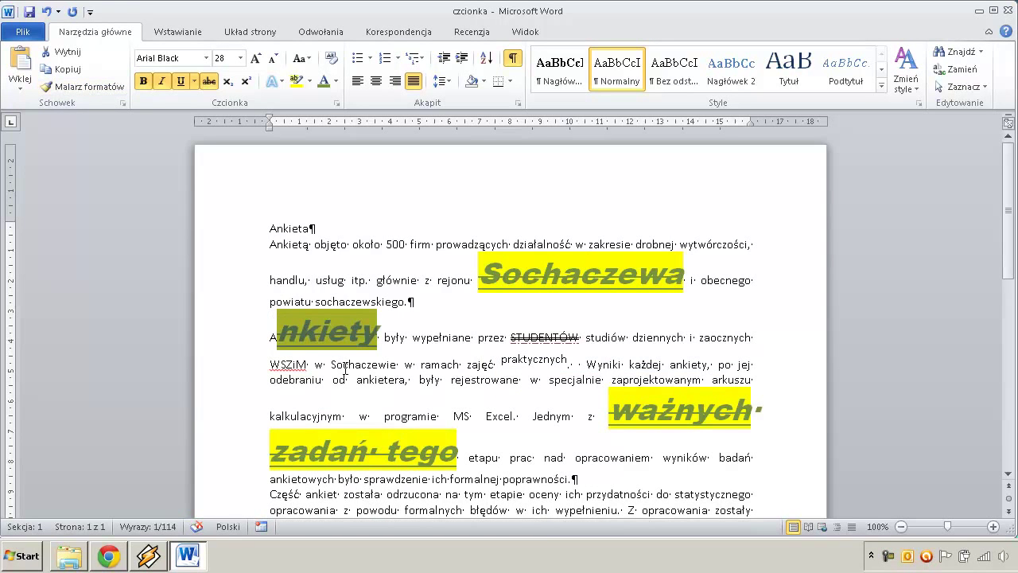
{"action": "left_click", "coordinate": [422, 346]}
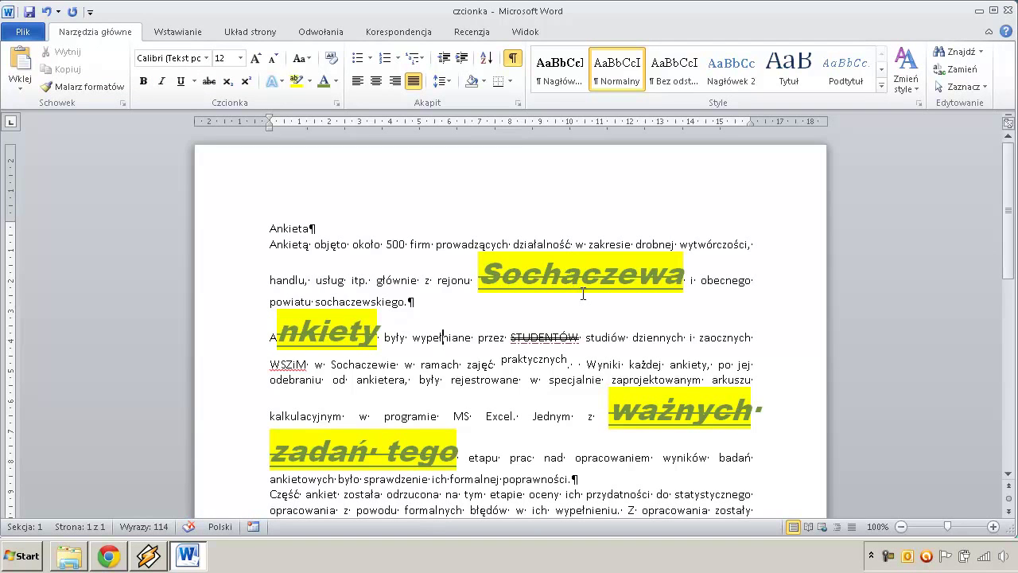
{"action": "left_click", "coordinate": [592, 275]}
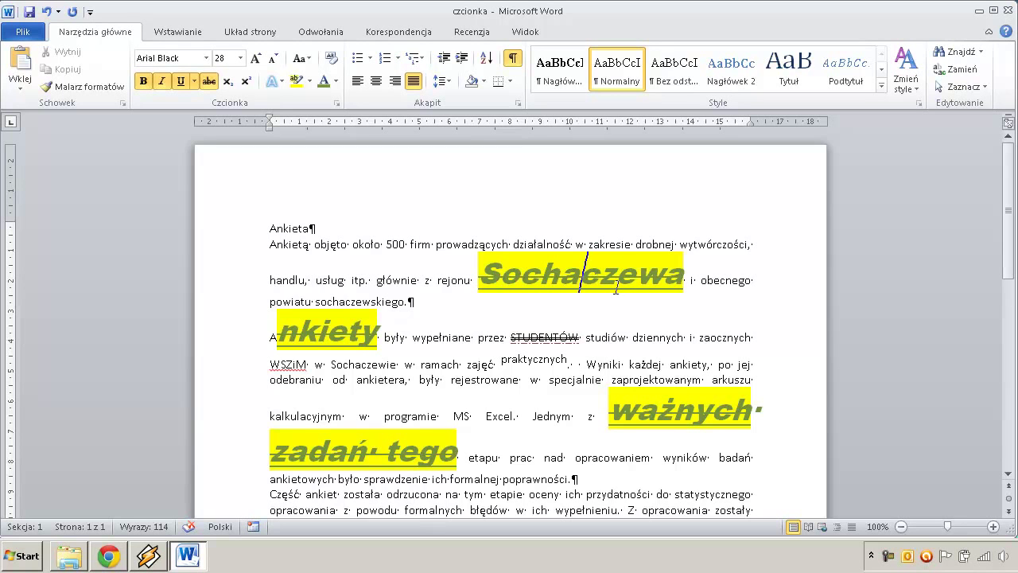
- Paint the styling repeatedly onto 'usług', part of 'wypełniane', 'Sochaczewie w', 'jej odebraniu', 'Wyniki każdej'
{"action": "left_click", "coordinate": [85, 88]}
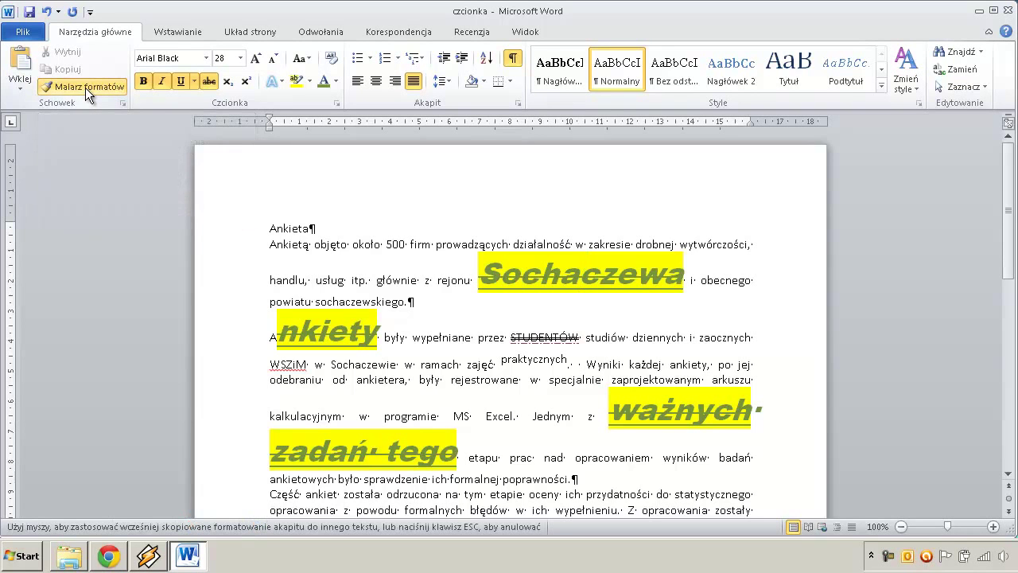
{"action": "left_click_drag", "start_coordinate": [316, 280], "coordinate": [345, 284]}
{"action": "left_click_drag", "start_coordinate": [419, 337], "coordinate": [466, 341]}
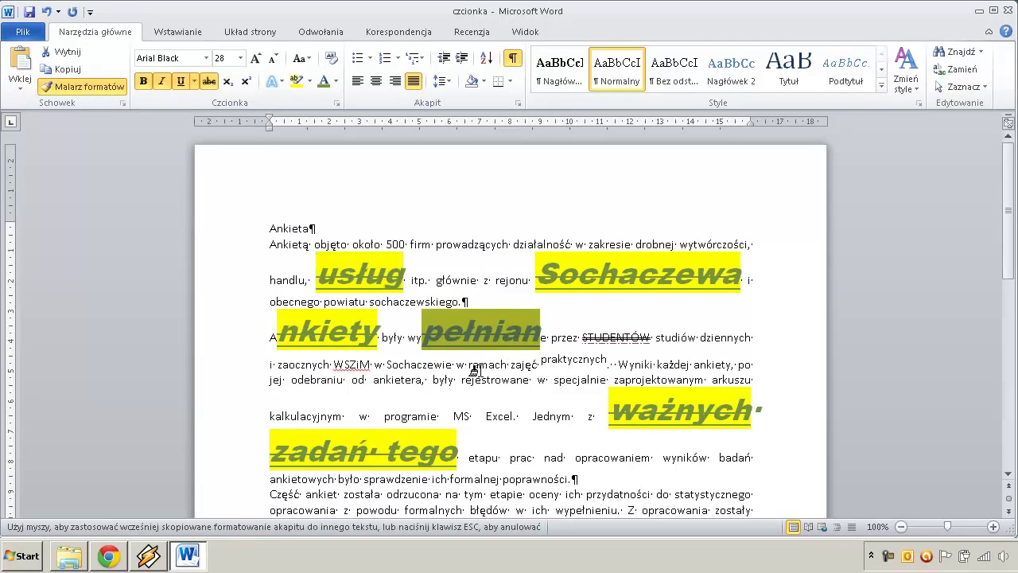
{"action": "left_click_drag", "start_coordinate": [404, 365], "coordinate": [464, 367]}
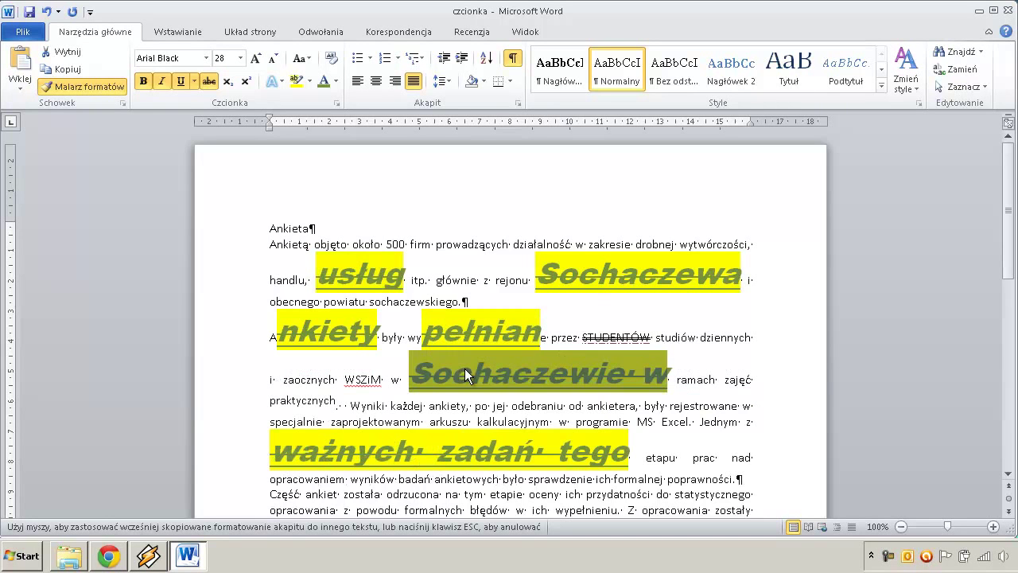
{"action": "left_click_drag", "start_coordinate": [490, 406], "coordinate": [549, 406]}
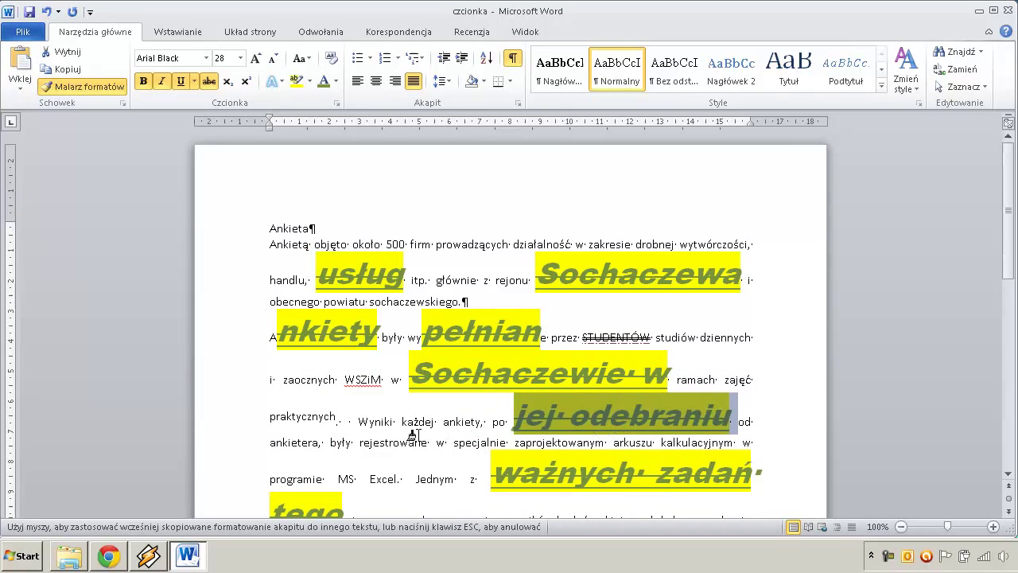
{"action": "mouse_move", "coordinate": [380, 443]}
{"action": "left_mouse_down"}
{"action": "mouse_move", "coordinate": [402, 442]}
{"action": "mouse_move", "coordinate": [417, 422]}
{"action": "left_mouse_up"}
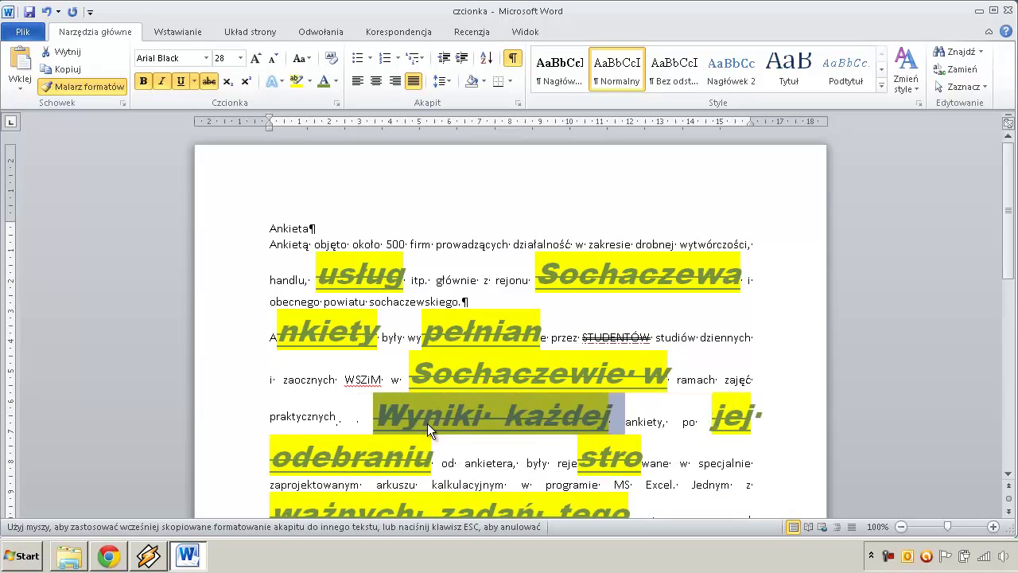
- Paint it onto 'etapie oceny' and 'do statystycznego', then turn Format Painter off
{"action": "scroll", "coordinate": [481, 466], "scroll_direction": "down", "scroll_amount": 3}
{"action": "scroll", "coordinate": [501, 466], "scroll_direction": "down", "scroll_amount": 2}
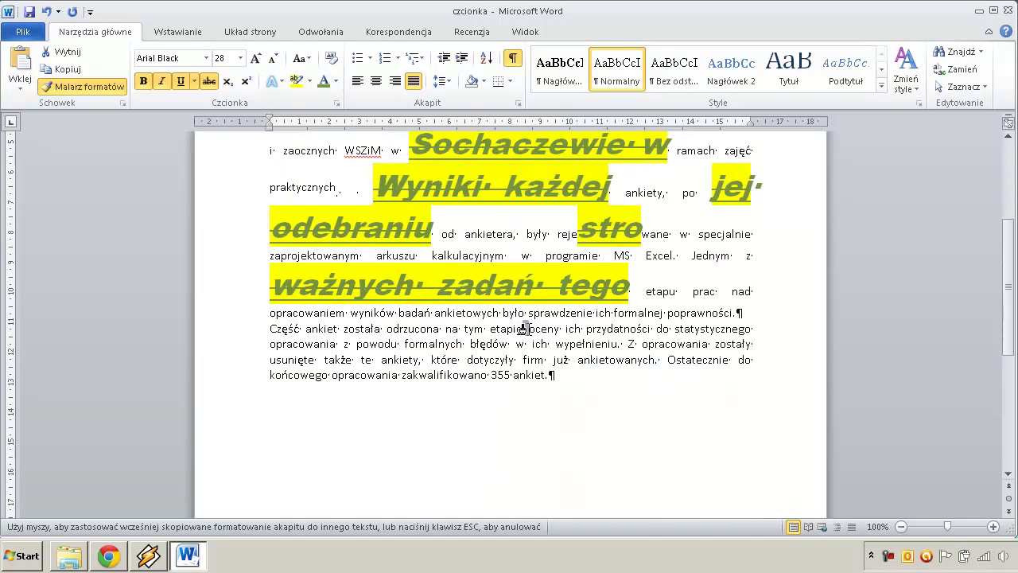
{"action": "left_click_drag", "start_coordinate": [521, 328], "coordinate": [563, 328]}
{"action": "left_click_drag", "start_coordinate": [342, 367], "coordinate": [382, 371]}
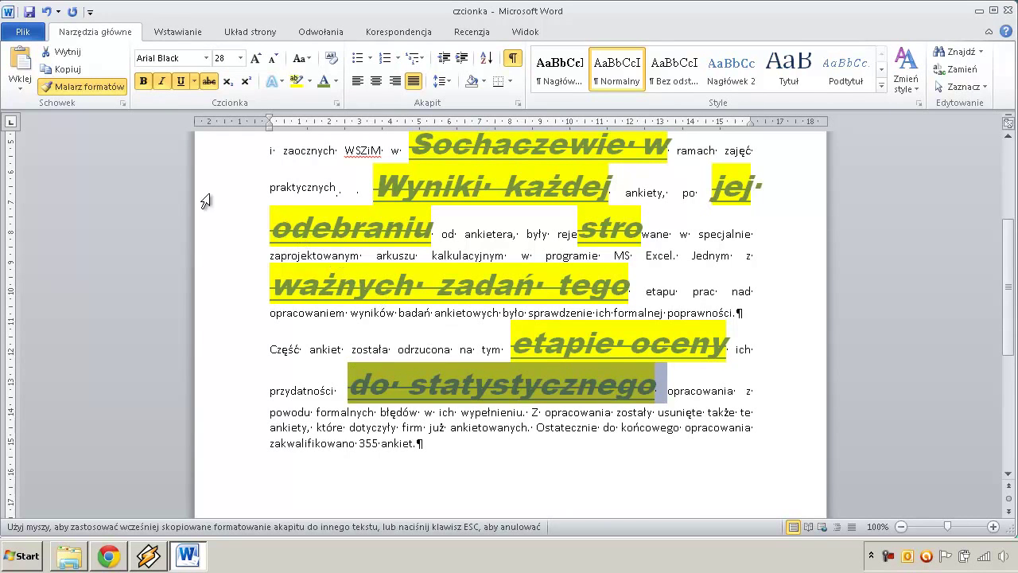
{"action": "left_click", "coordinate": [97, 87]}
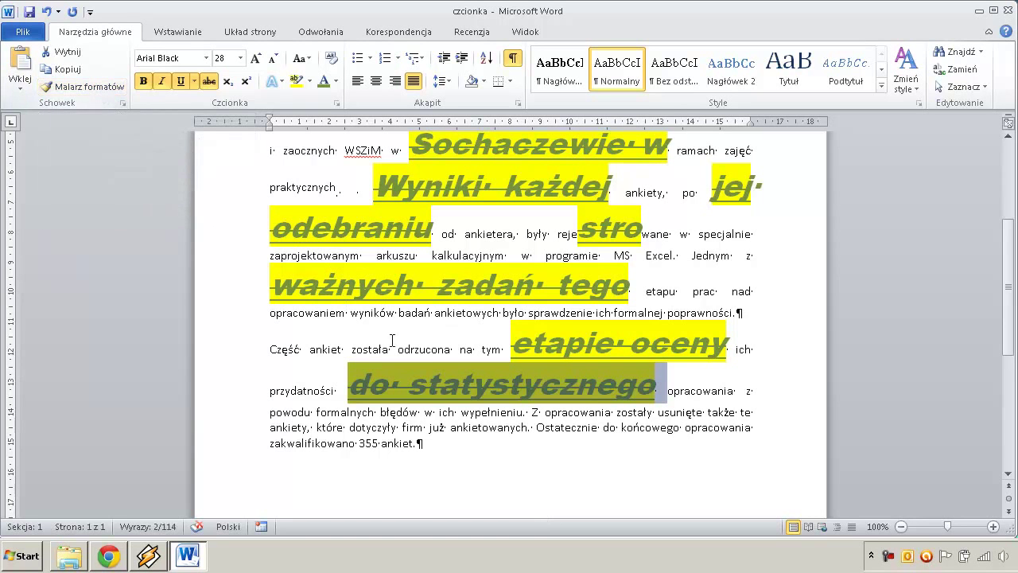
{"action": "left_click", "coordinate": [372, 312]}
{"action": "scroll", "coordinate": [371, 313], "scroll_direction": "up", "scroll_amount": 3}
{"action": "scroll", "coordinate": [476, 293], "scroll_direction": "up", "scroll_amount": 2}
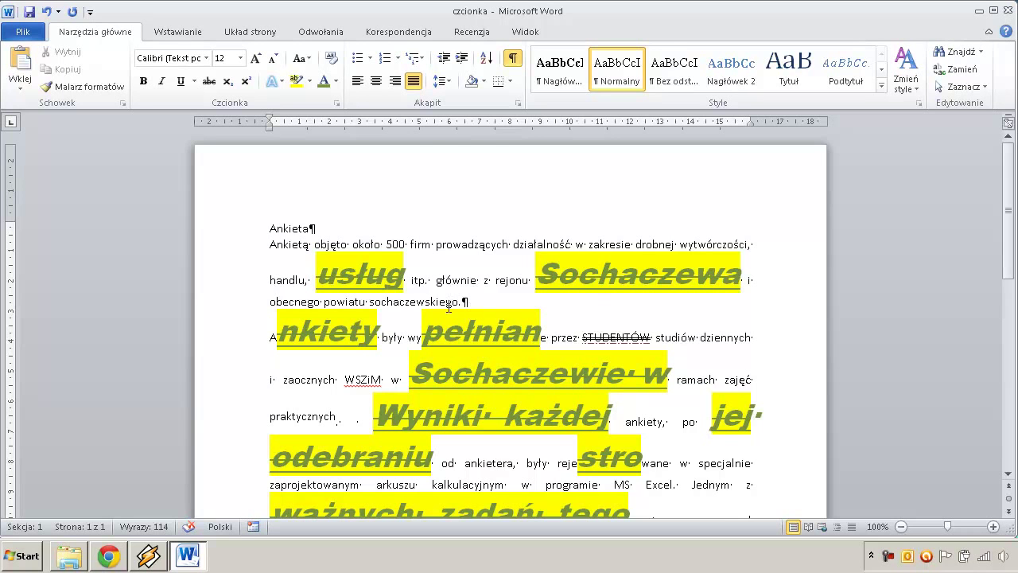
{"action": "scroll", "coordinate": [410, 297], "scroll_direction": "down", "scroll_amount": 1}
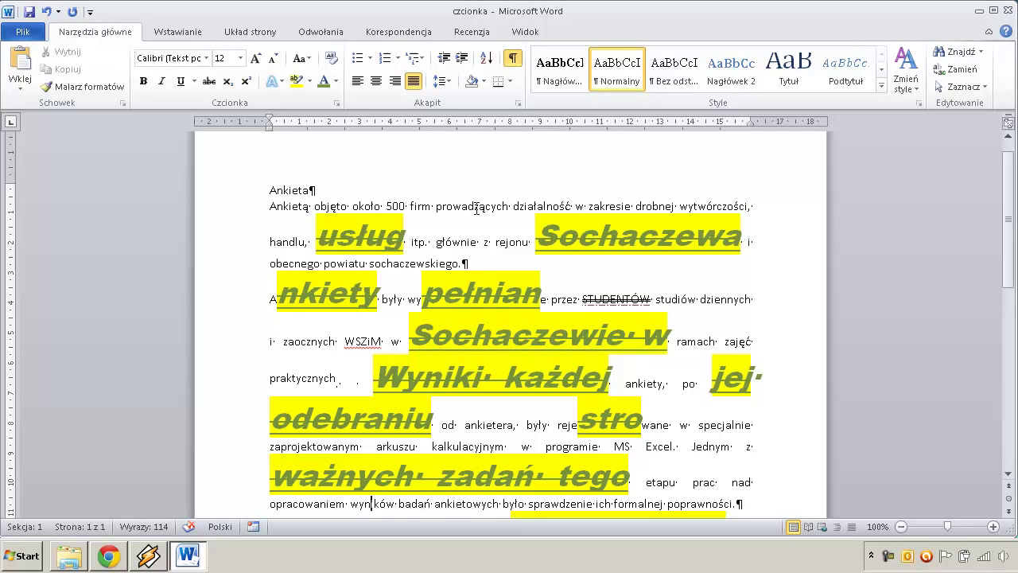
{"action": "left_click", "coordinate": [454, 205]}
- Format-paint plain body text from 'prowadzących' over all three styled paragraphs to the document end
{"action": "left_click", "coordinate": [479, 206]}
{"action": "left_click", "coordinate": [78, 85]}
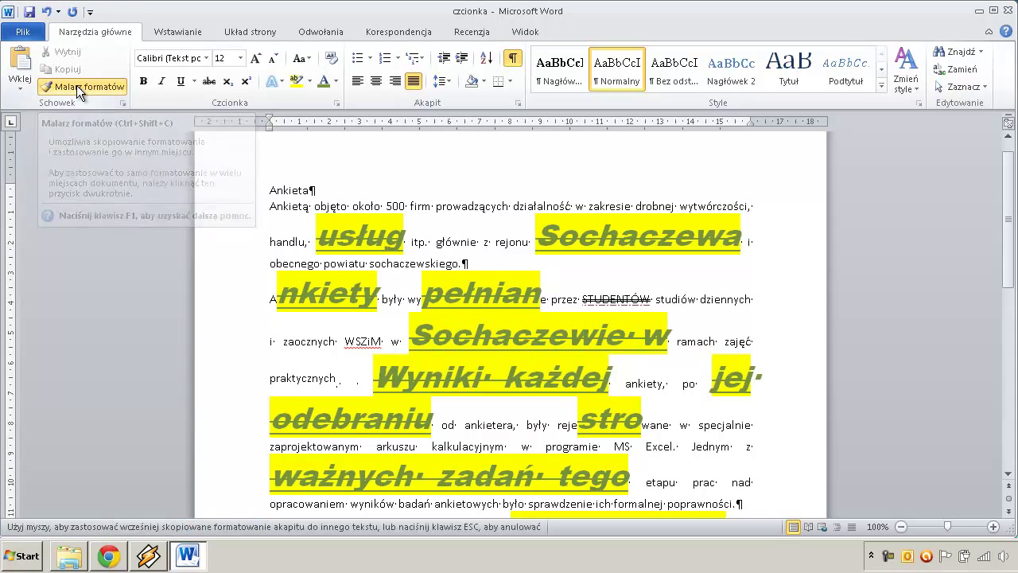
{"action": "left_click_drag", "start_coordinate": [276, 237], "coordinate": [660, 395]}
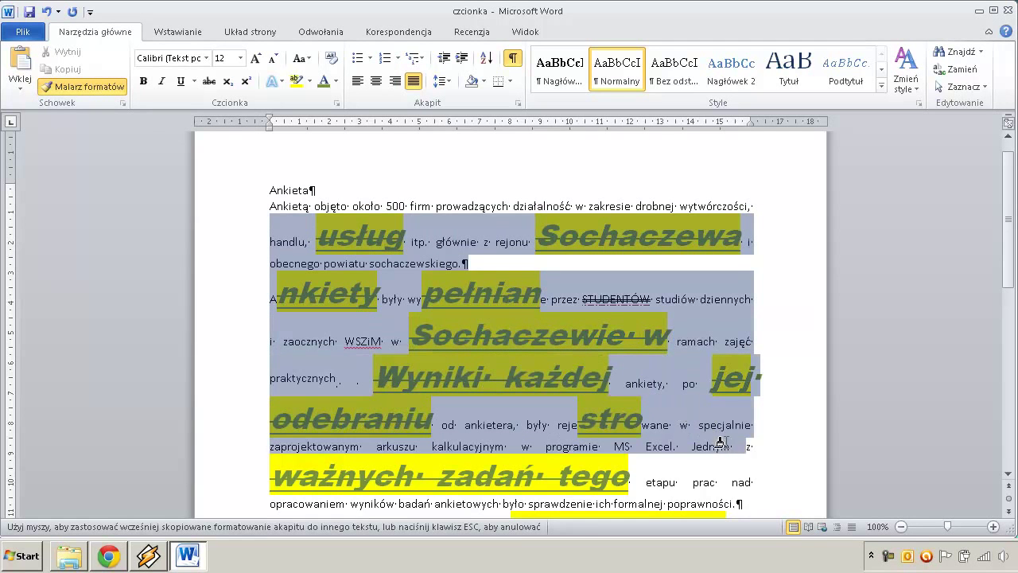
{"action": "mouse_move", "coordinate": [660, 396]}
{"action": "left_mouse_down"}
{"action": "mouse_move", "coordinate": [729, 513]}
{"action": "mouse_move", "coordinate": [716, 314]}
{"action": "left_mouse_up"}
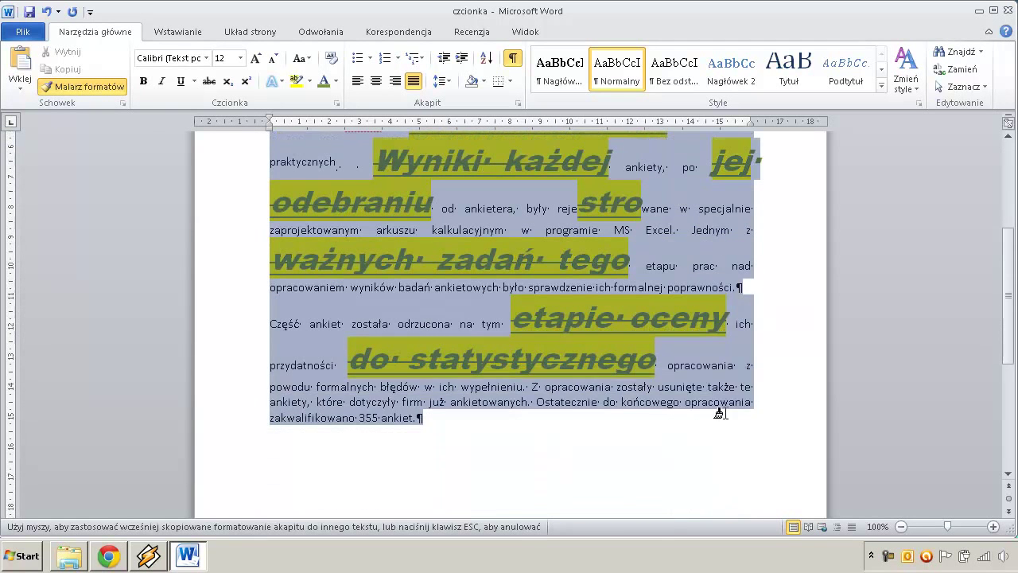
{"action": "left_click_drag", "start_coordinate": [742, 380], "coordinate": [748, 398]}
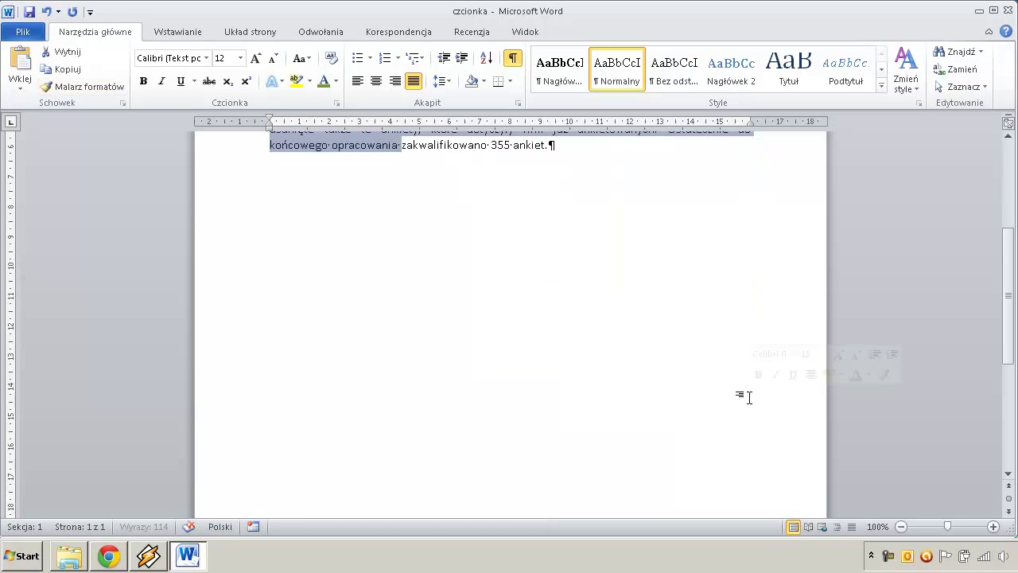
{"action": "scroll", "coordinate": [631, 345], "scroll_direction": "up", "scroll_amount": 5}
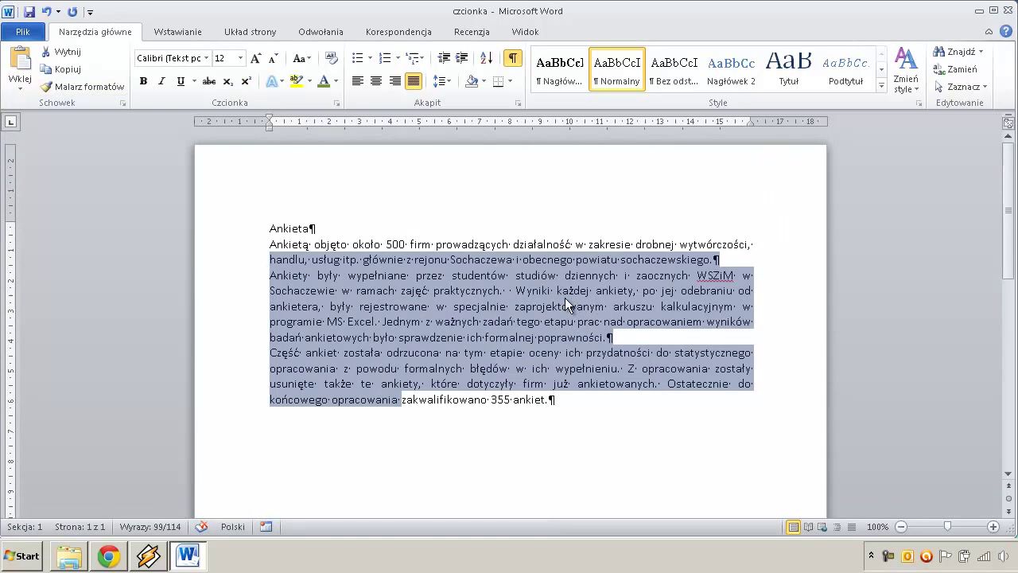
{"action": "left_click", "coordinate": [467, 276]}
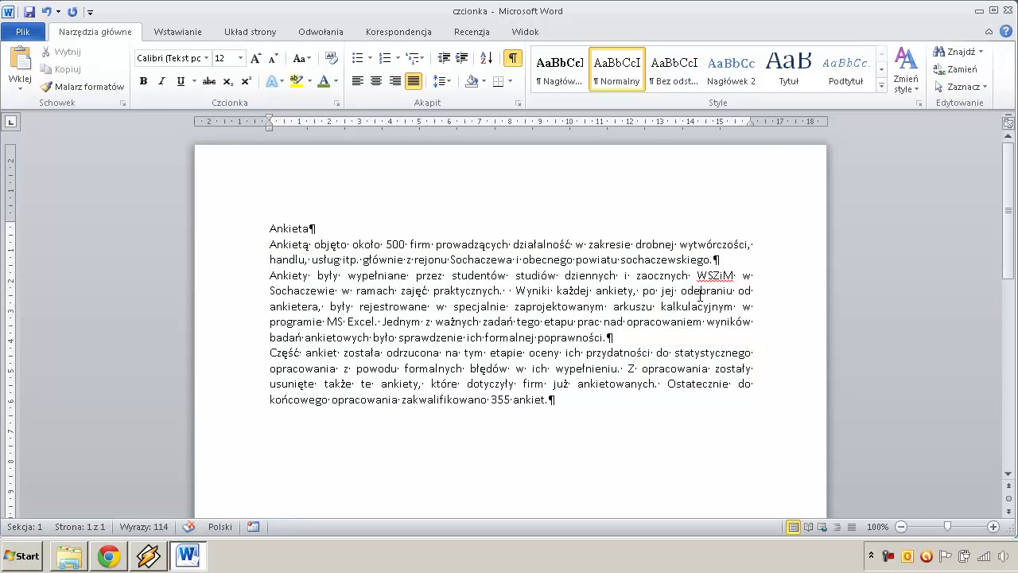